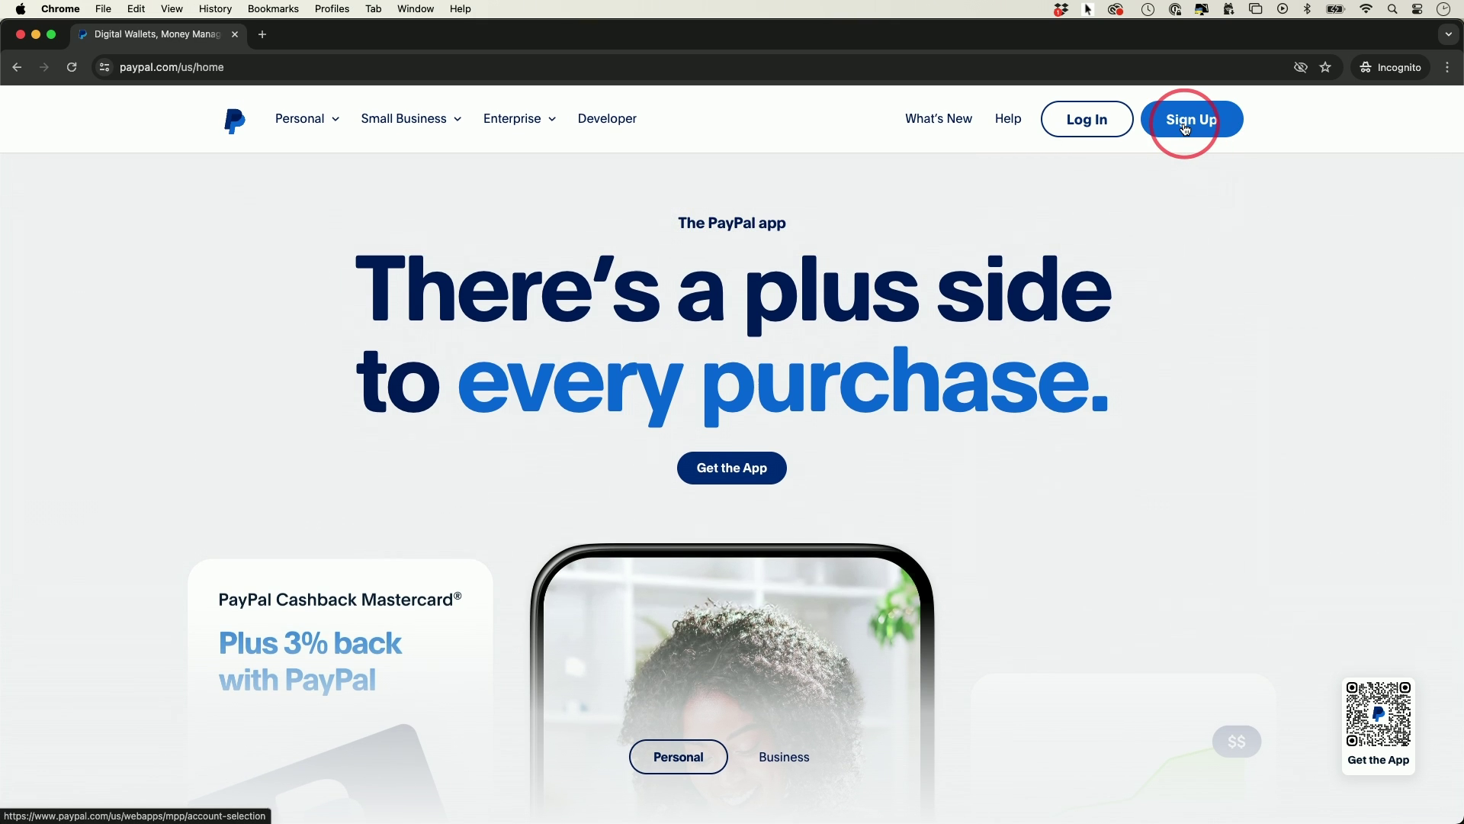
Step: Start signing up and view the registration forms for the Personal and Business account types
click(1185, 128)
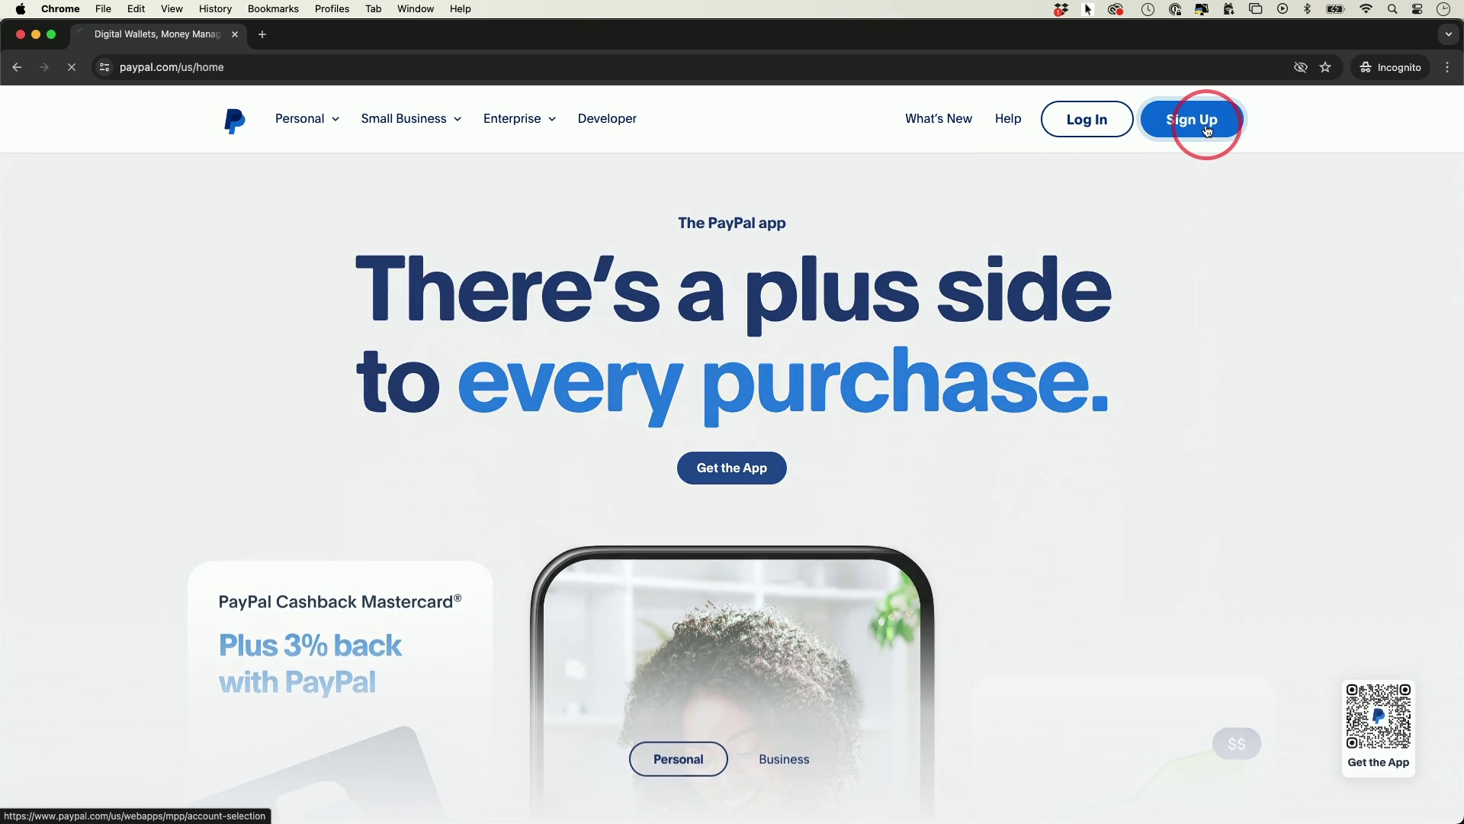
scroll(1214, 481, down, 2)
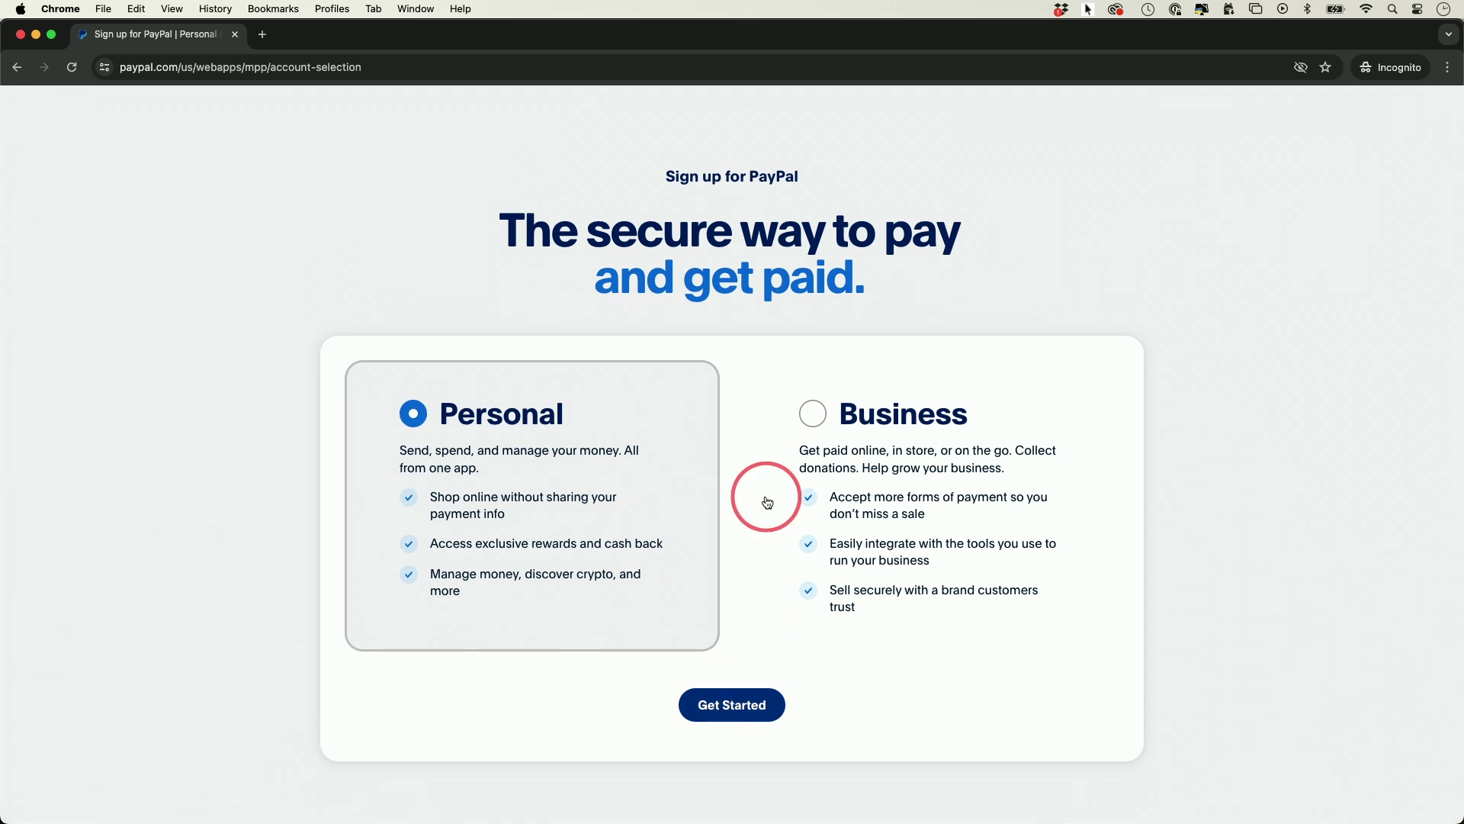
click(730, 706)
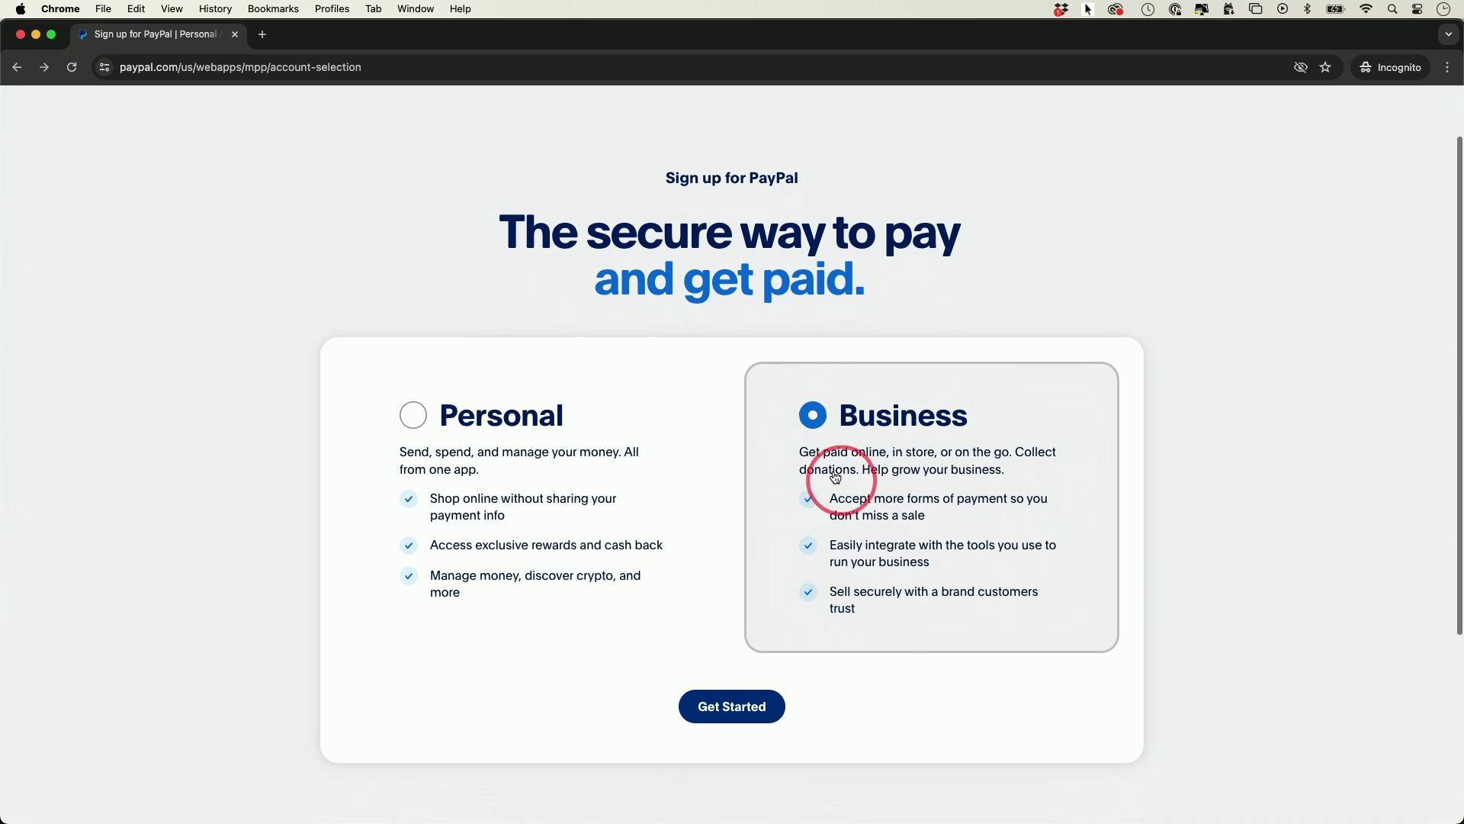
click(736, 707)
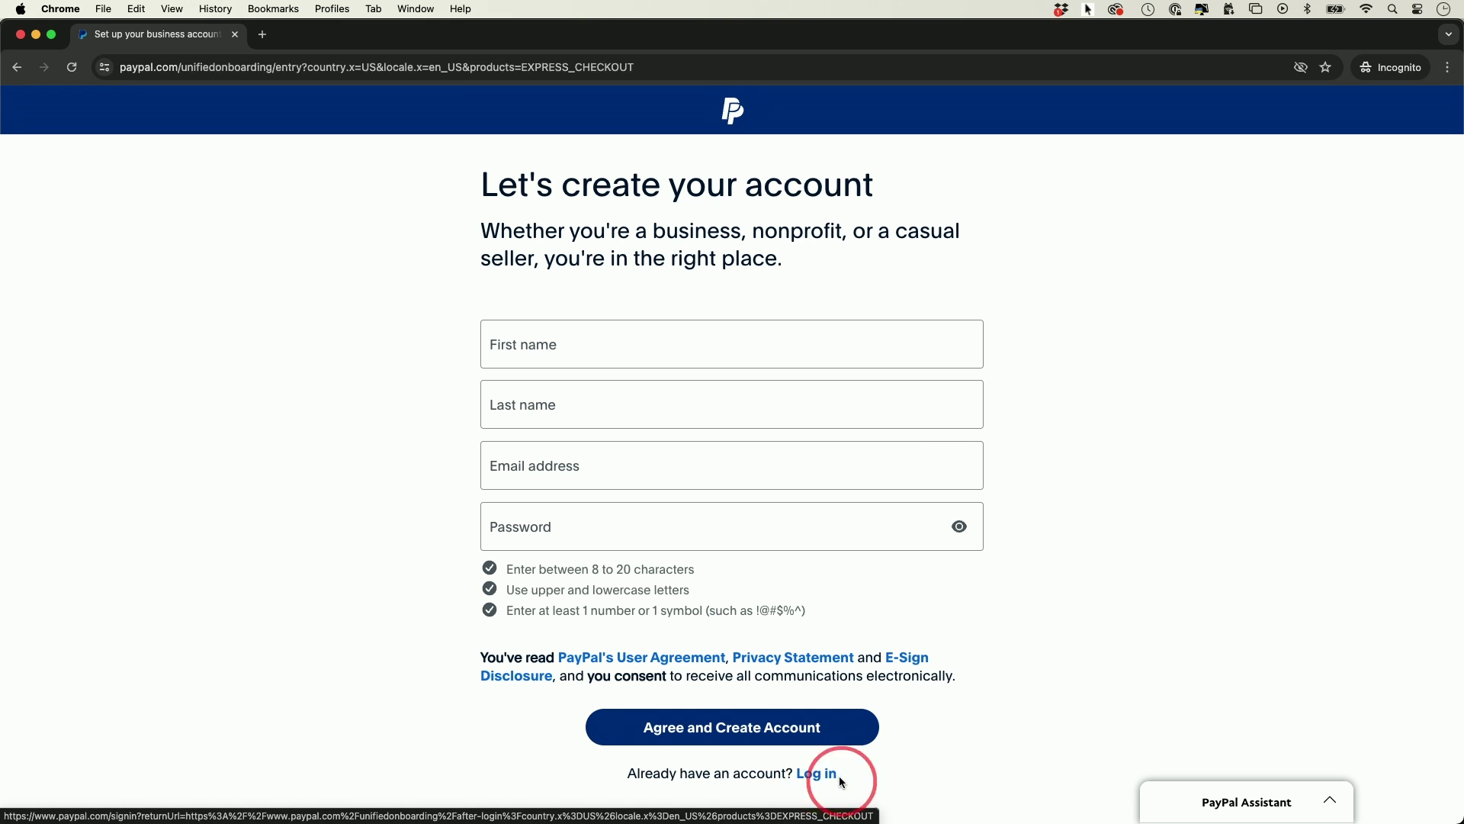
key(super+bracketleft)
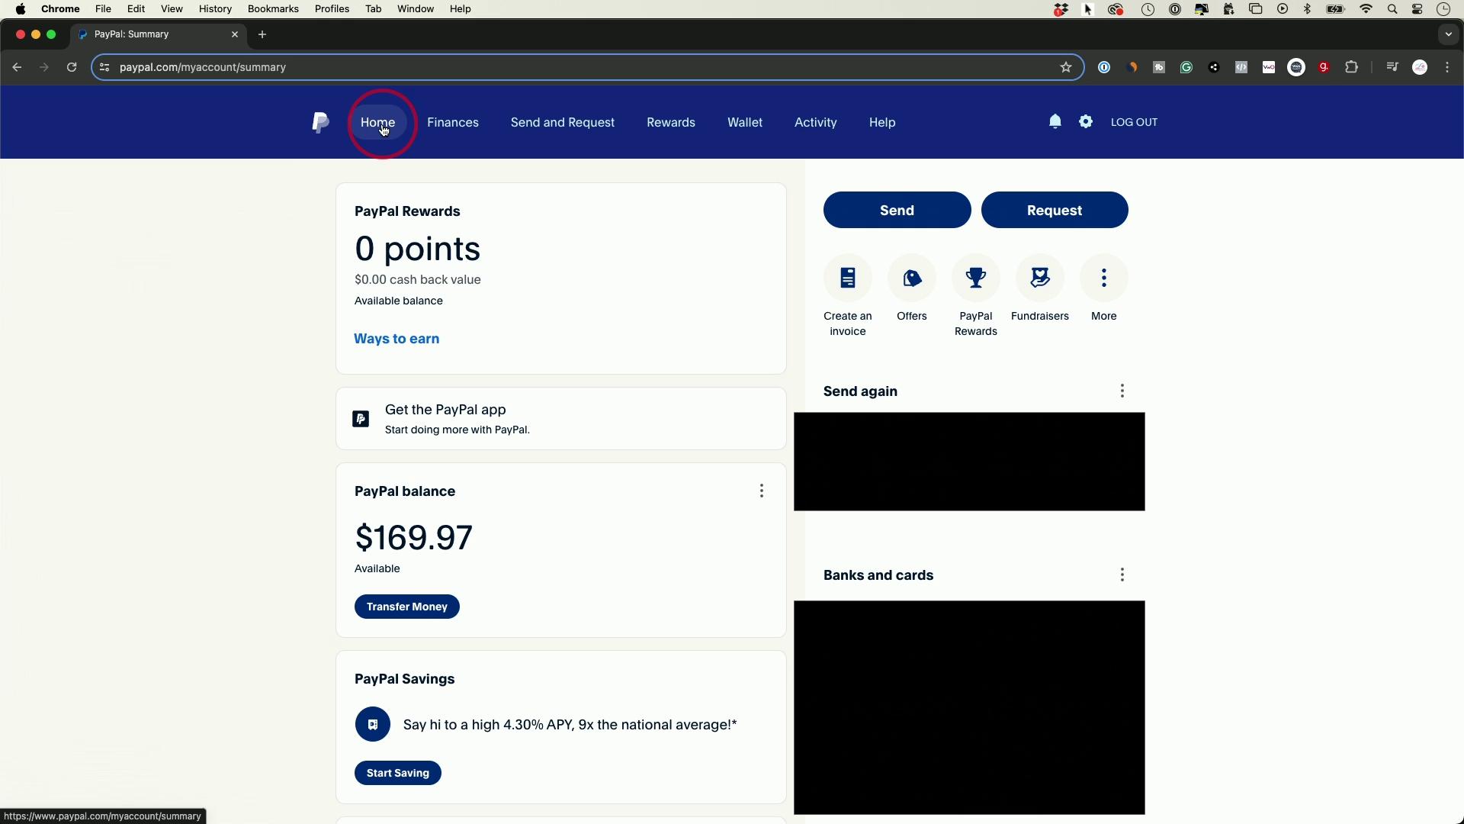
Step: Look through the account's Finances, Send and Request, and Rewards sections
click(473, 130)
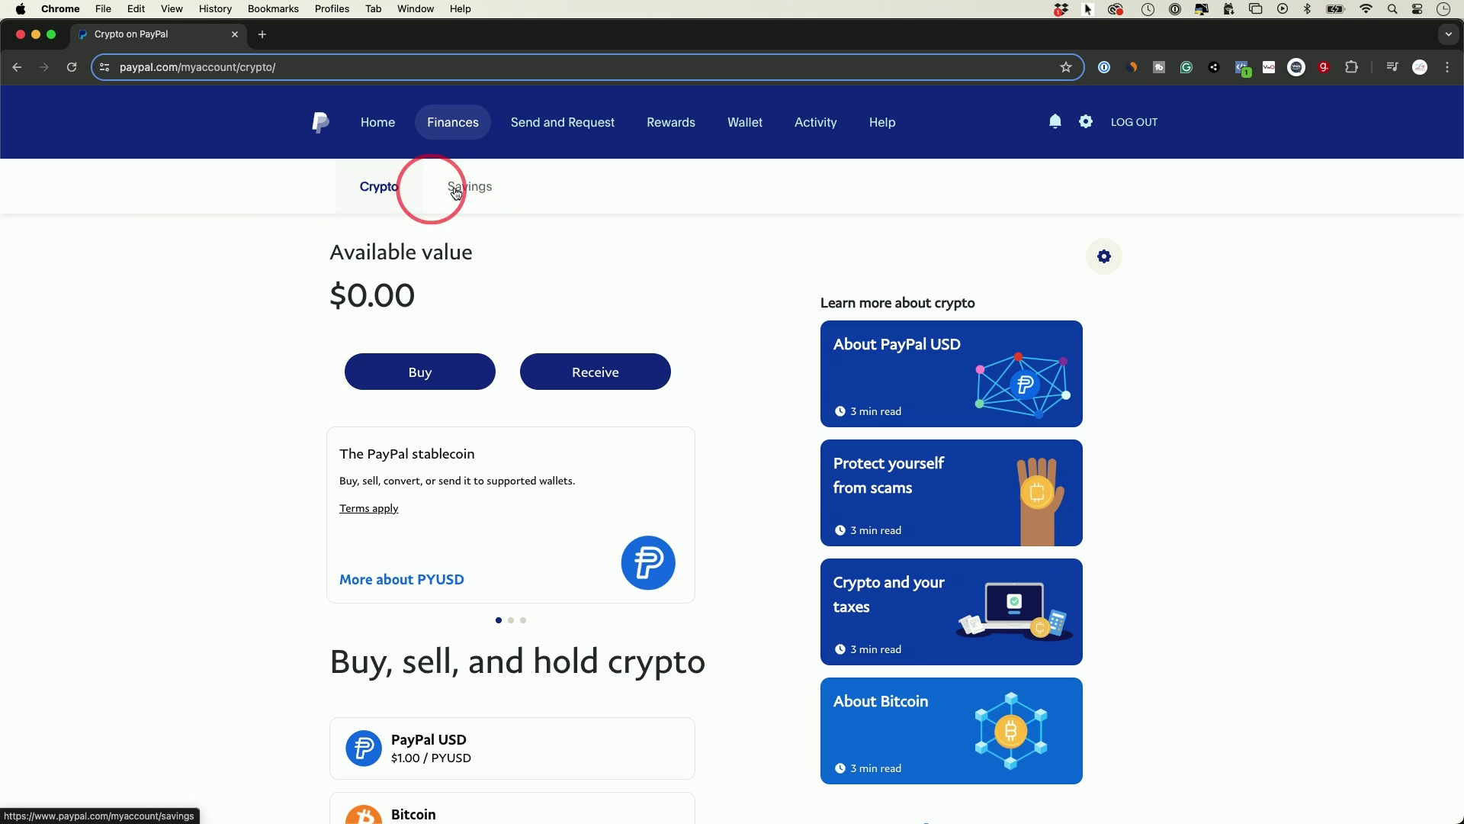
click(560, 126)
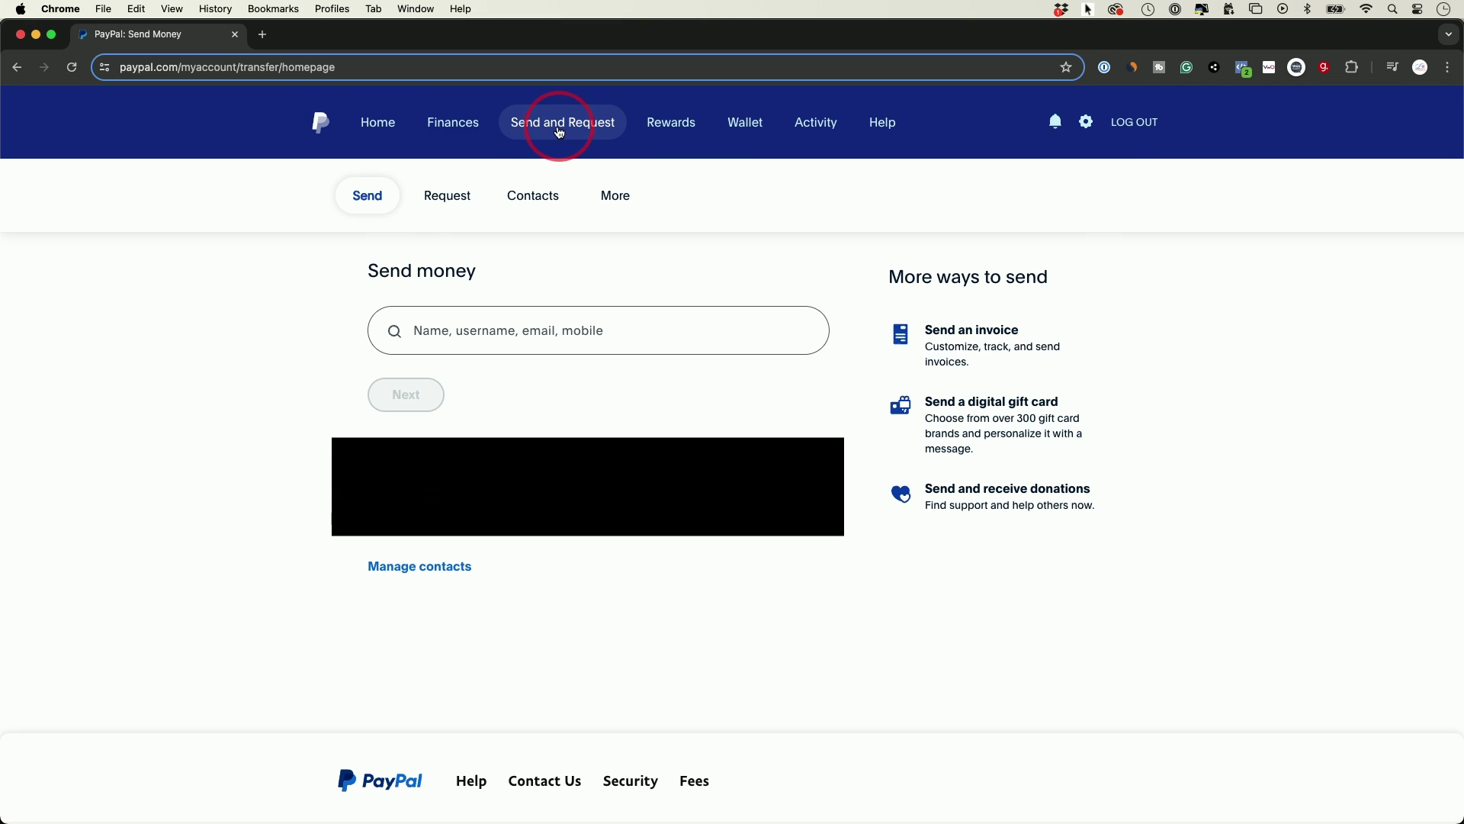
click(371, 204)
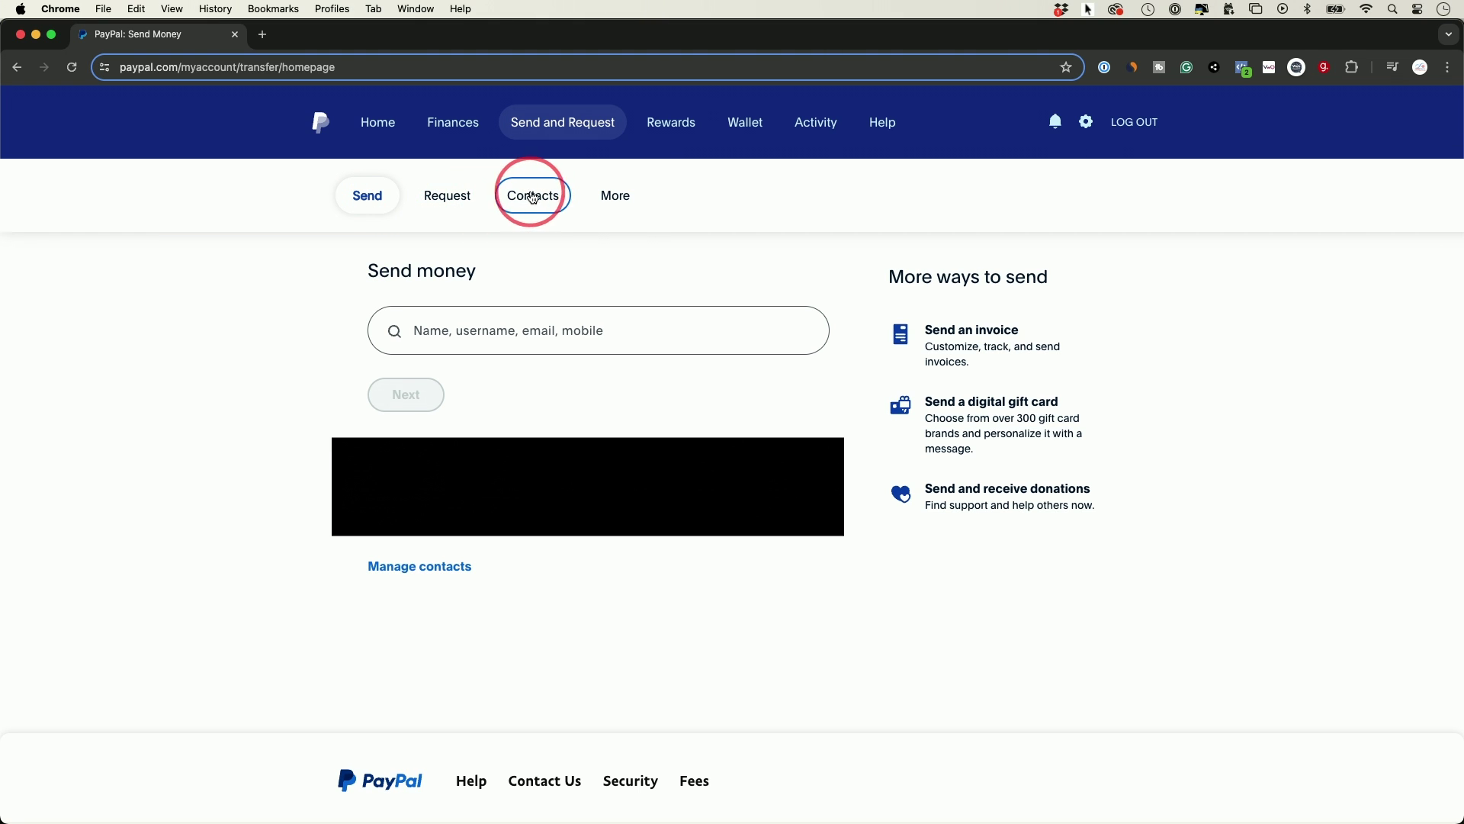
click(690, 129)
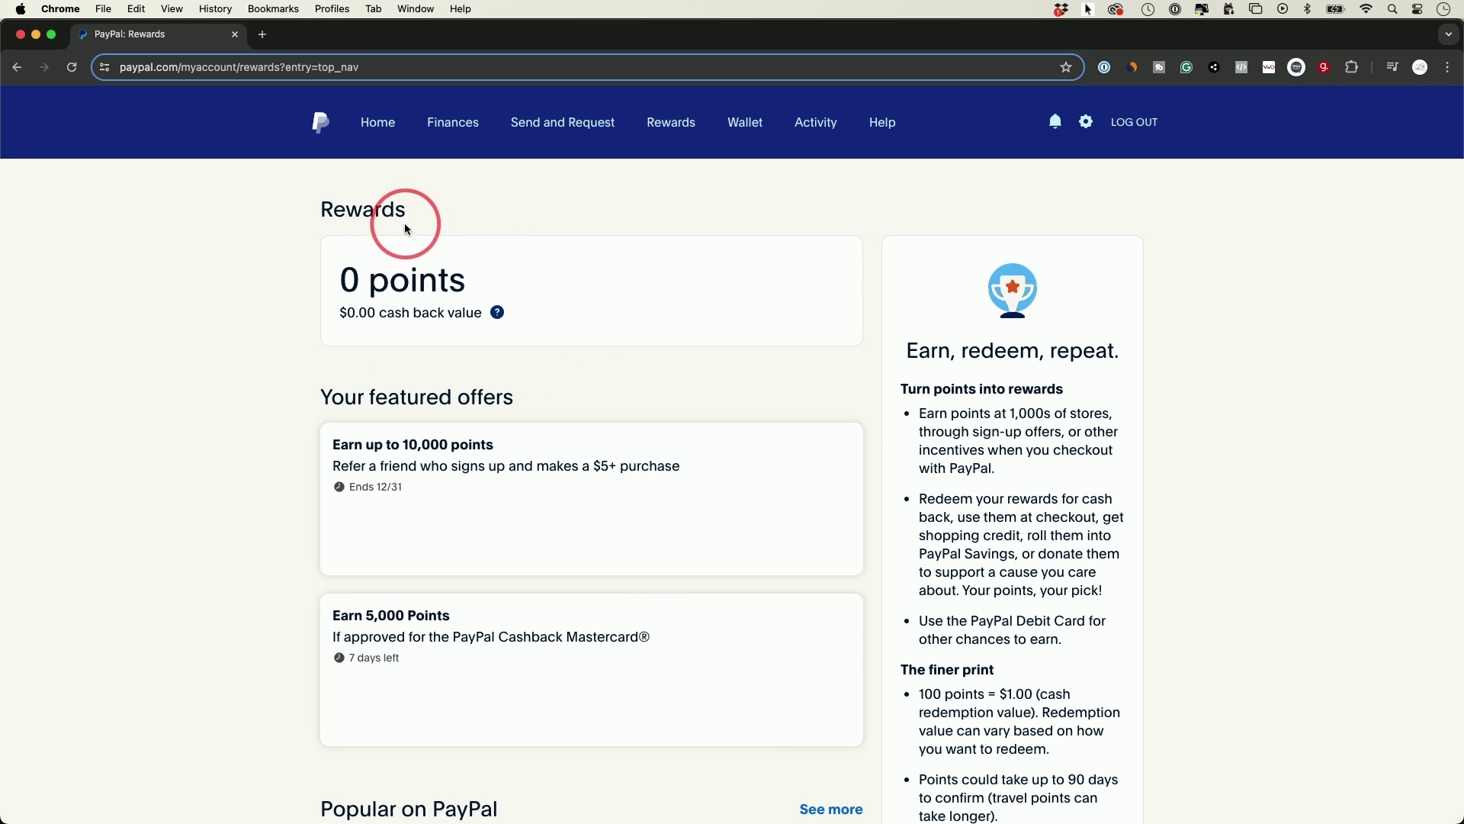
Step: Start linking a bank account in the wallet and look through the list of supported banks
click(746, 130)
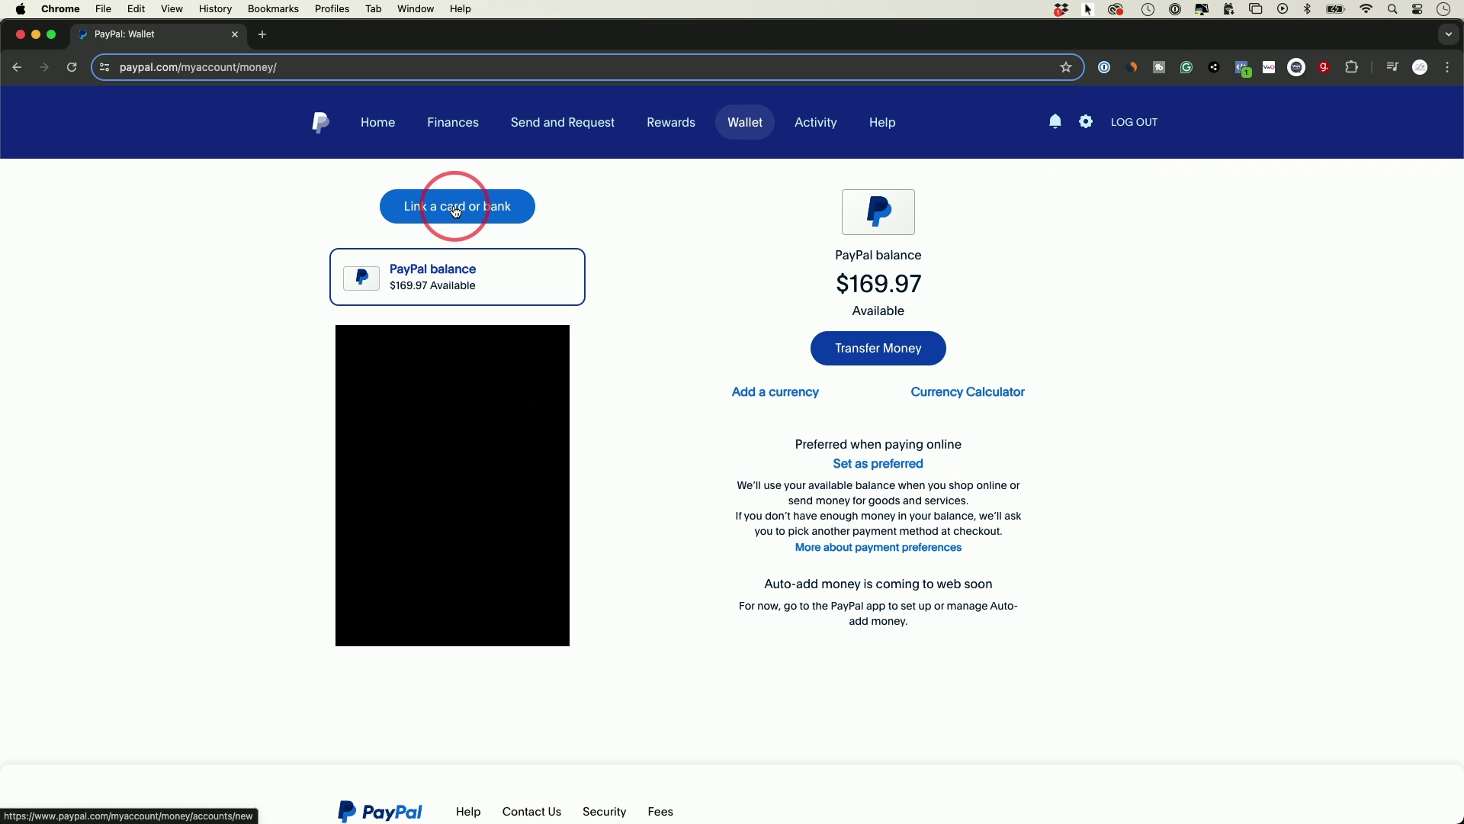
click(456, 209)
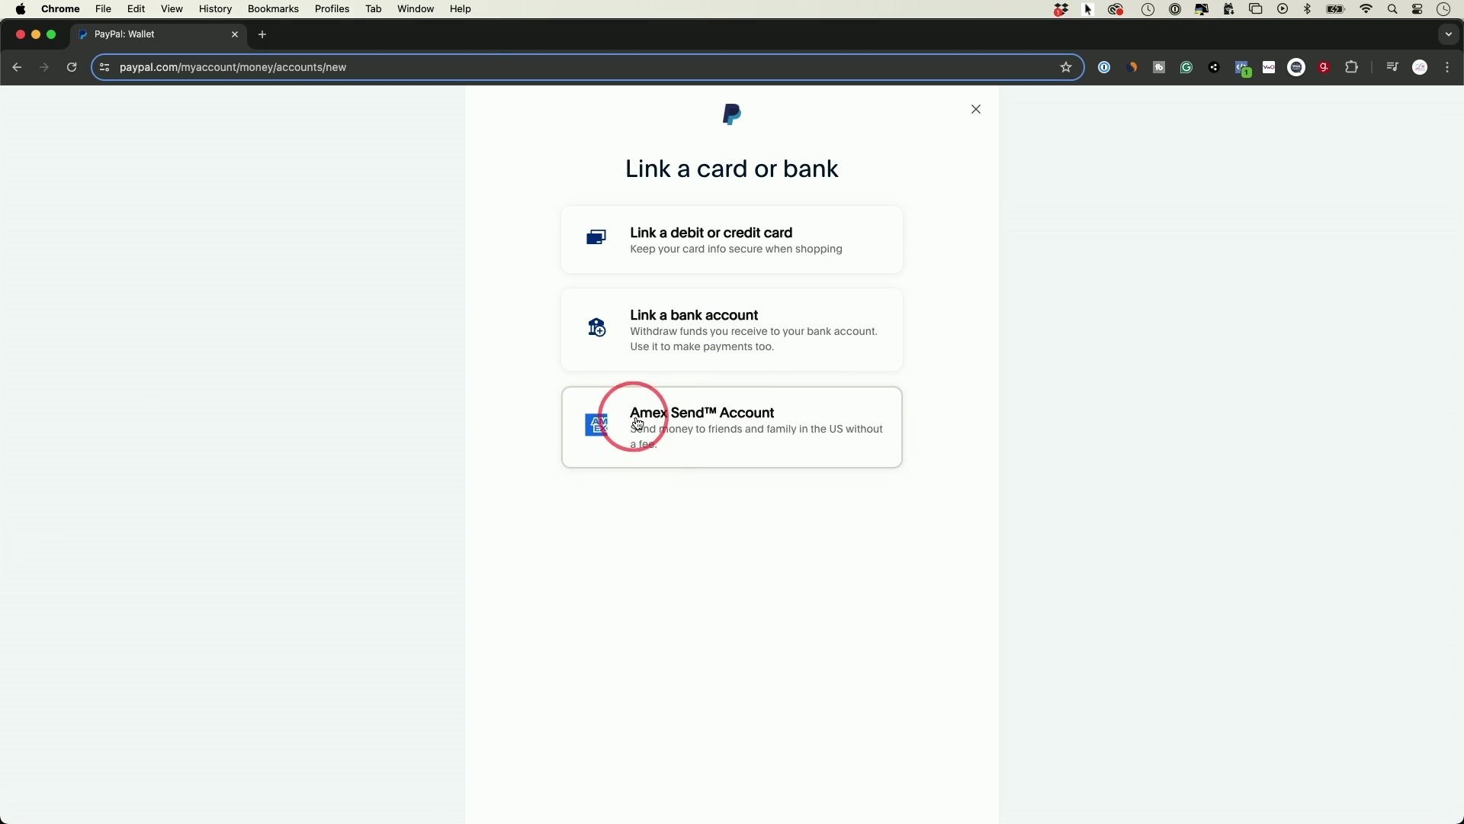
scroll(687, 320, down, 1)
click(703, 336)
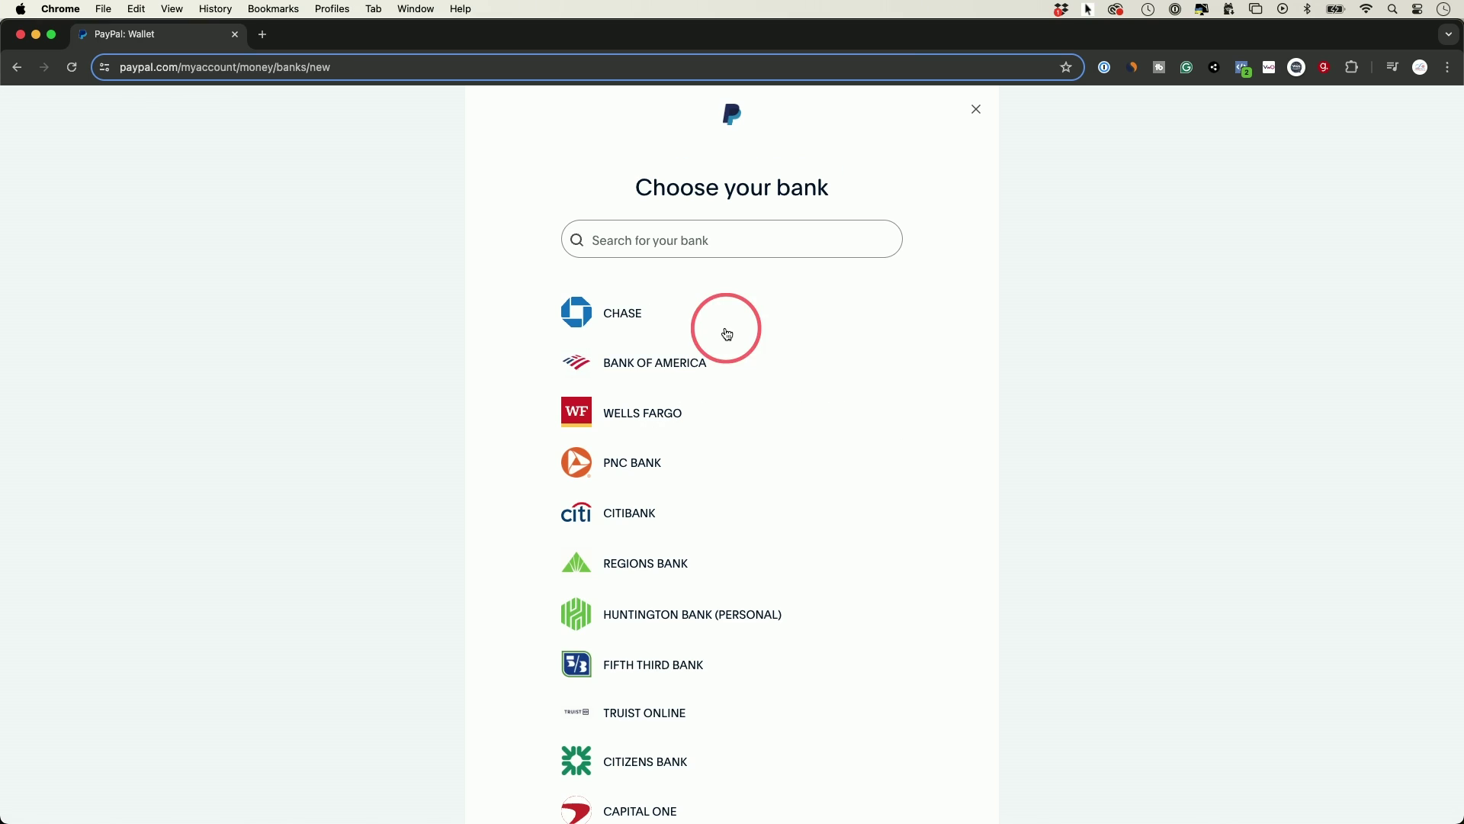
scroll(747, 340, down, 5)
scroll(749, 340, up, 2)
scroll(747, 335, up, 3)
scroll(735, 461, down, 5)
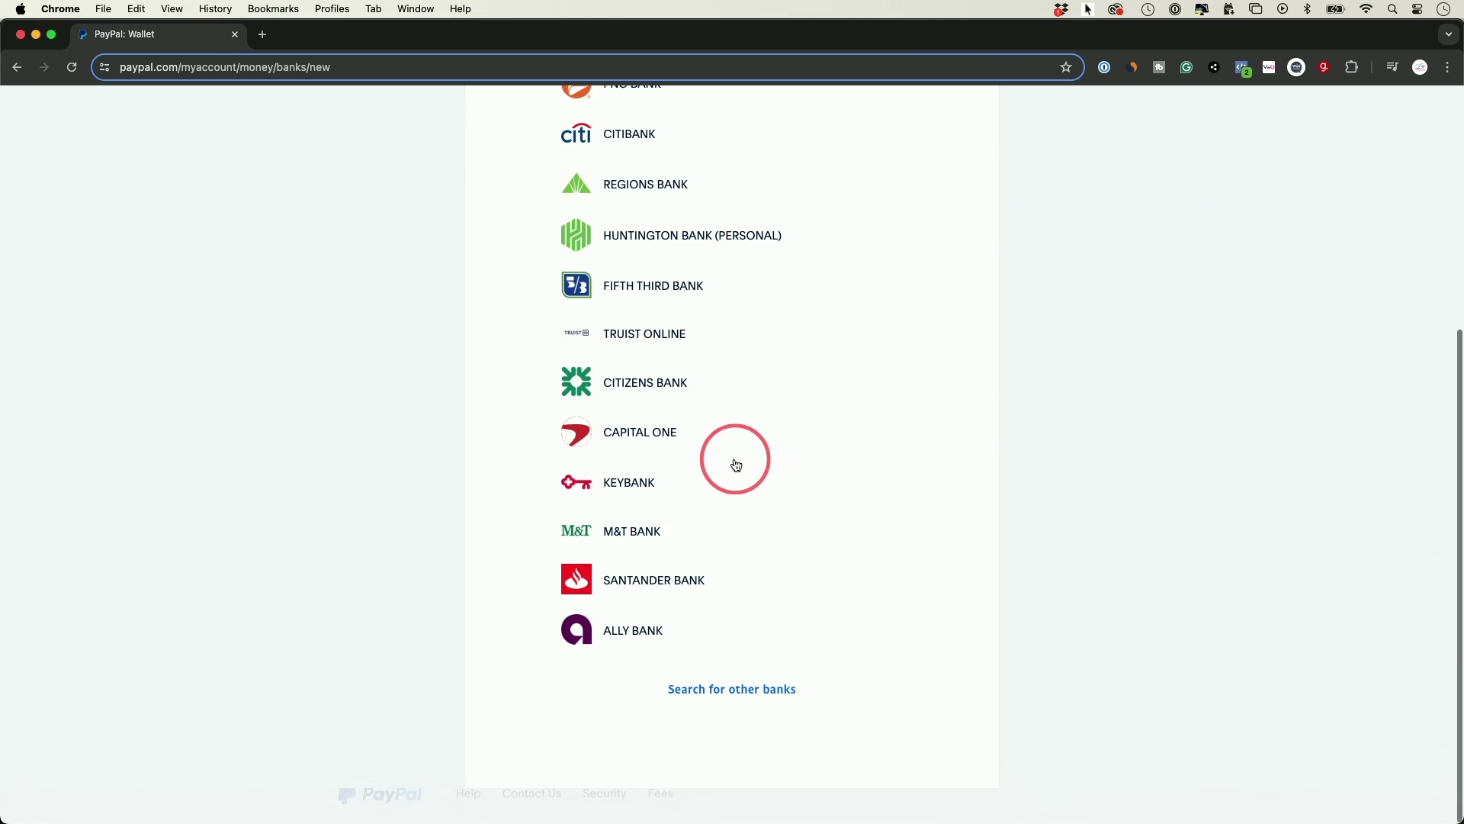
scroll(744, 686, up, 5)
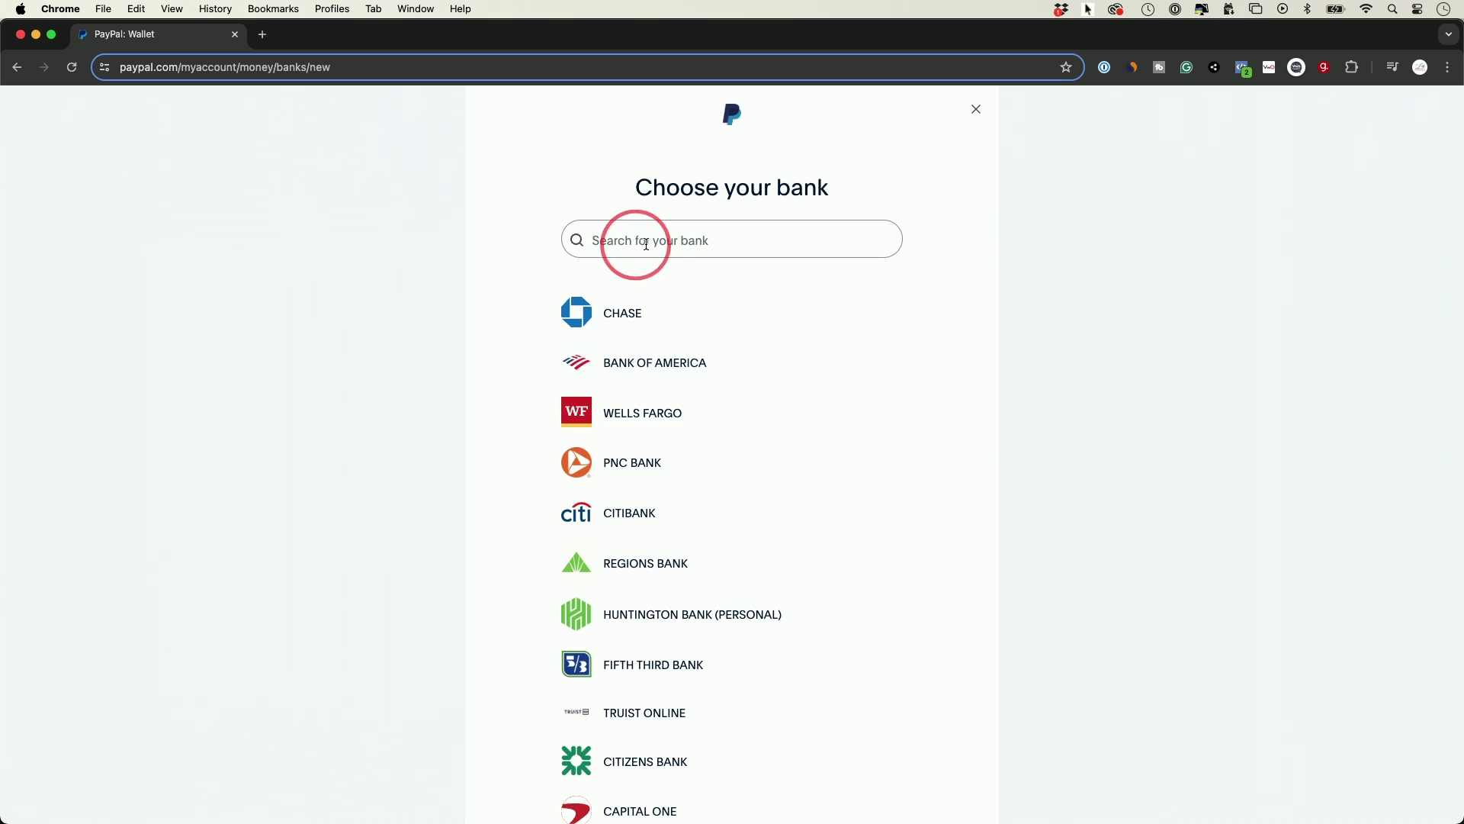
Step: Open the Chase sign-in for linking a bank account, and close it to return to the wallet
click(633, 321)
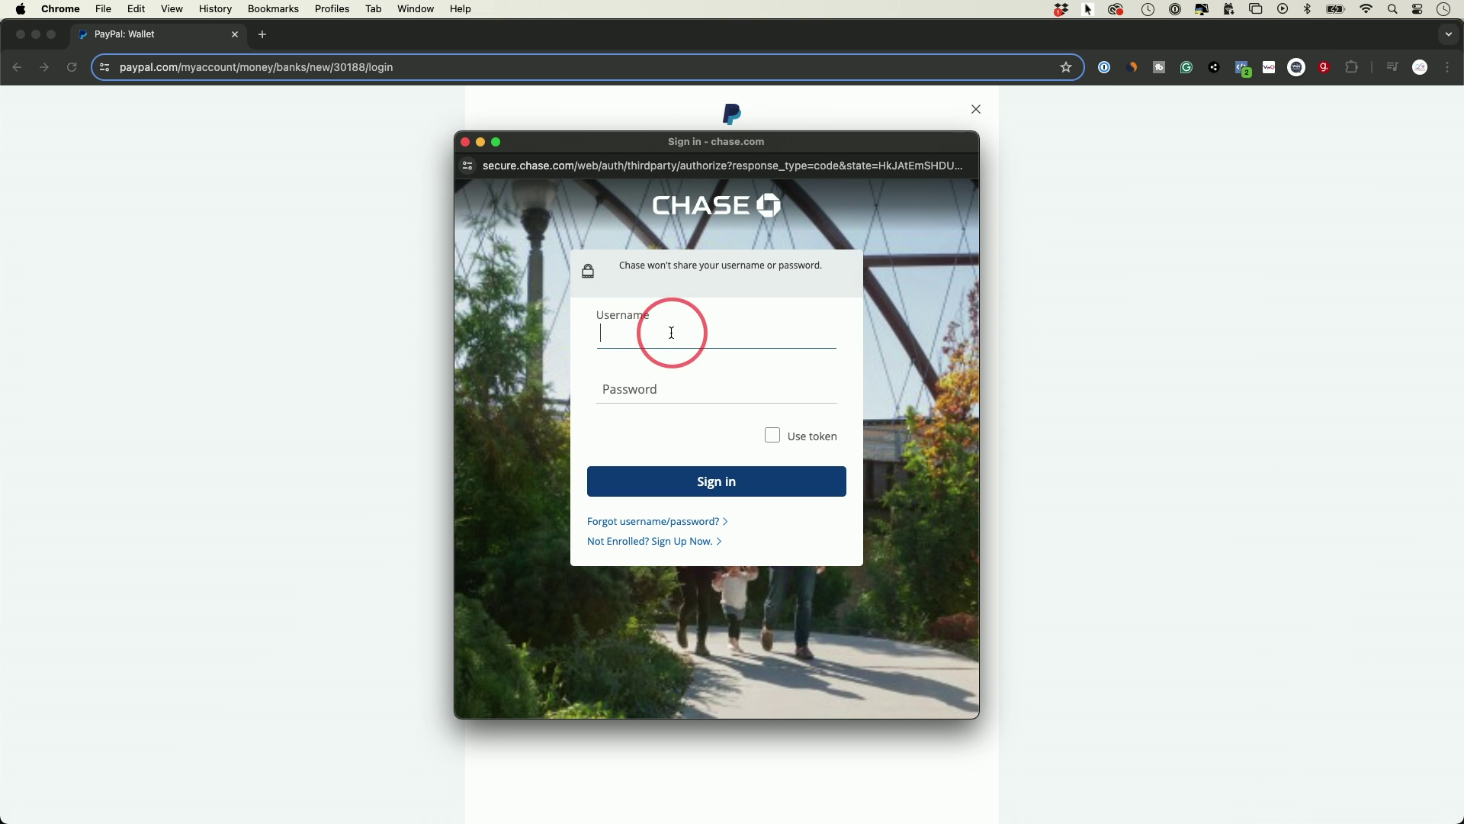
click(465, 142)
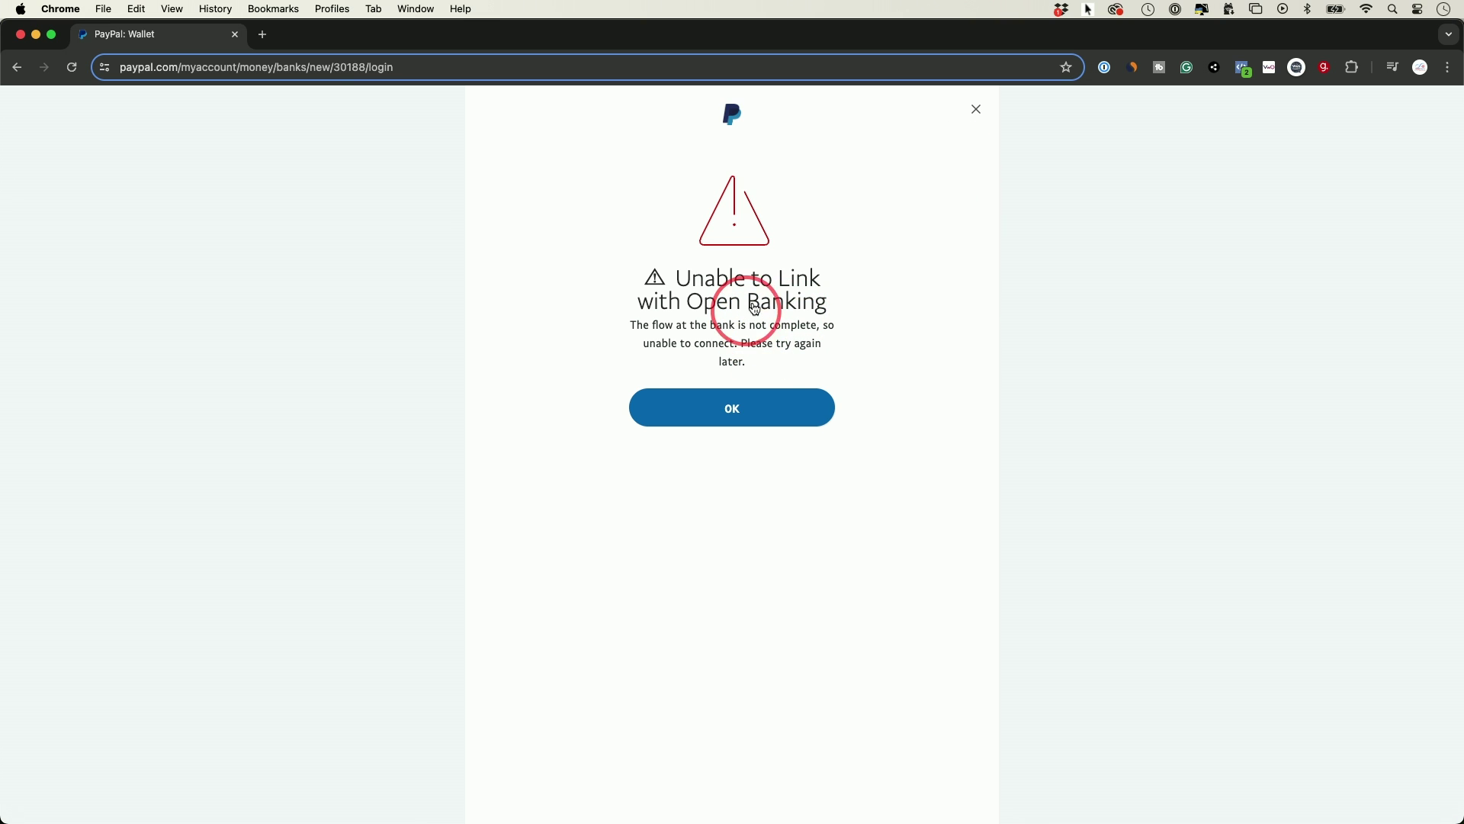
click(975, 113)
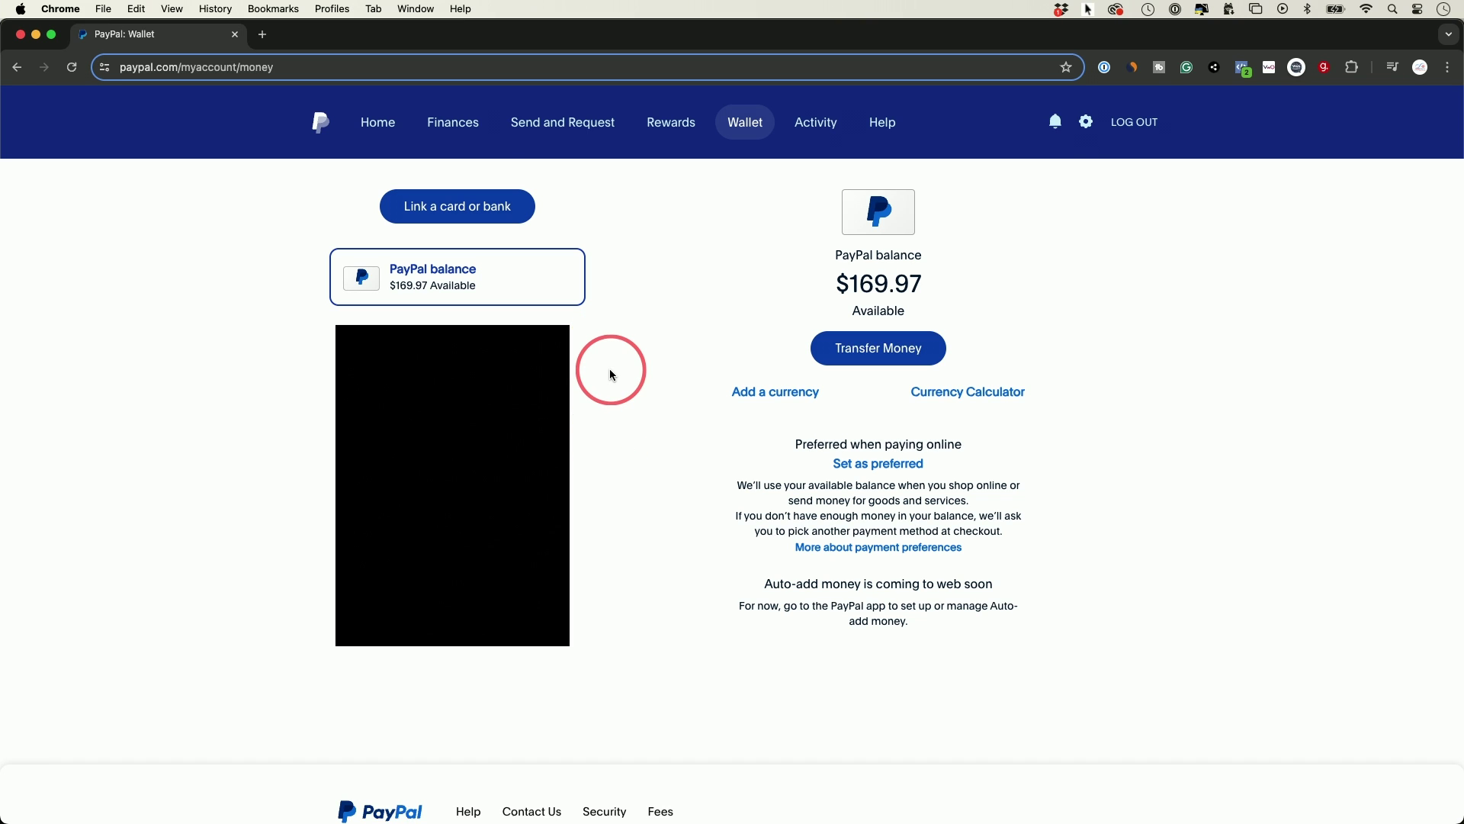
Step: Start linking a debit or credit card to the wallet manually
click(451, 226)
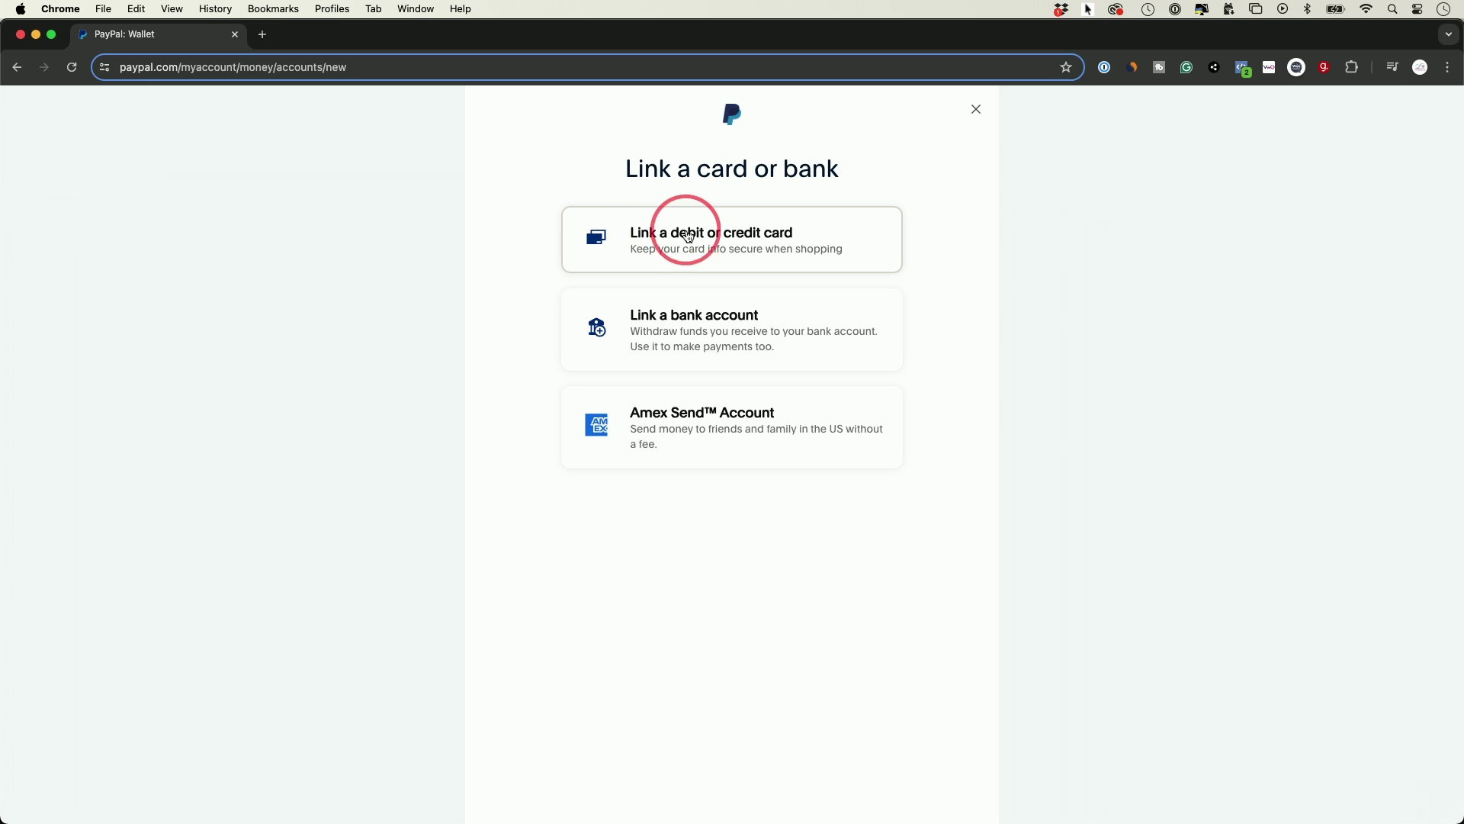
click(681, 237)
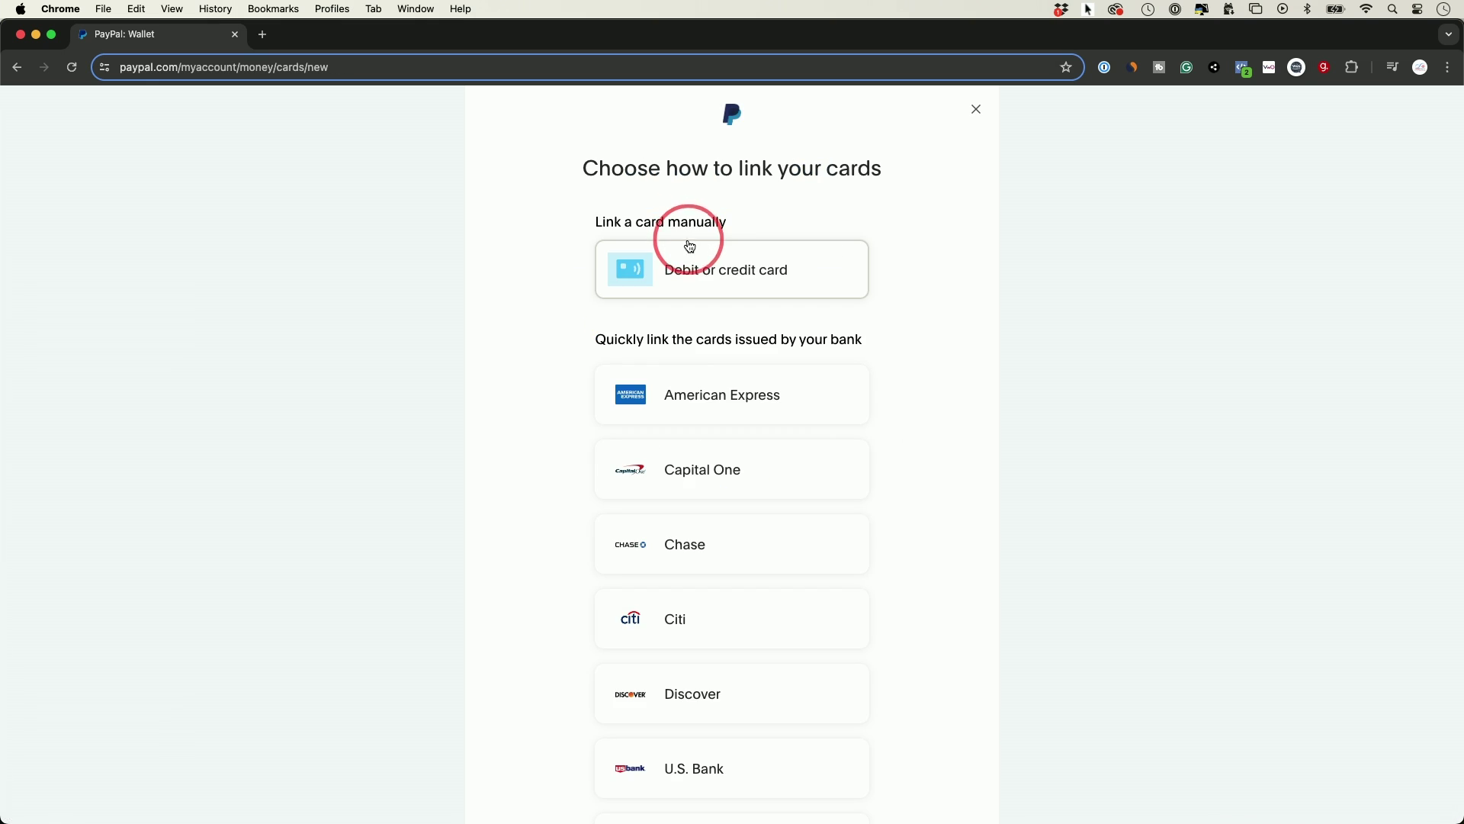
click(754, 270)
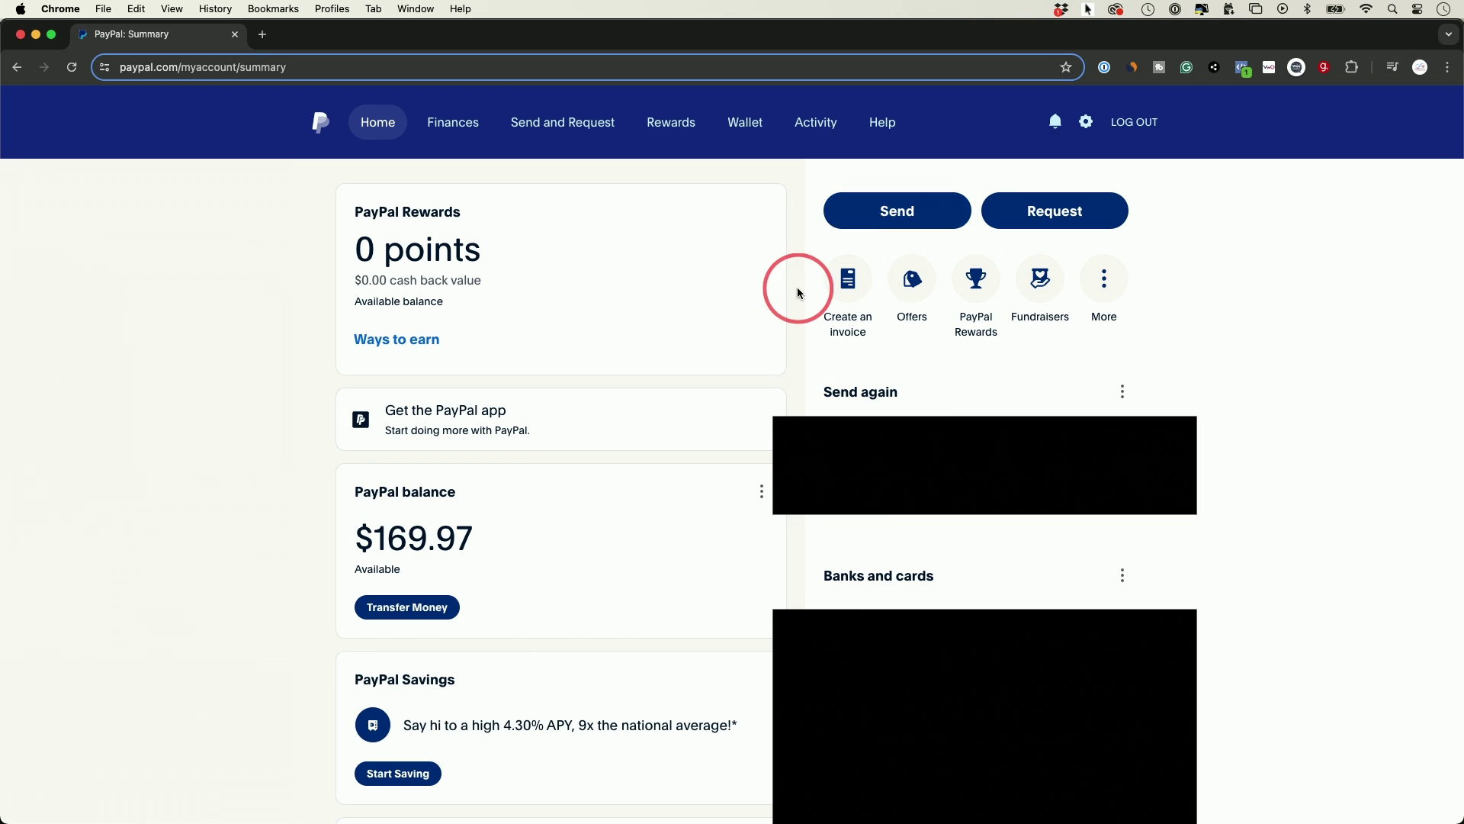
Step: Look over the account summary and open the page for sending money
scroll(798, 294, down, 3)
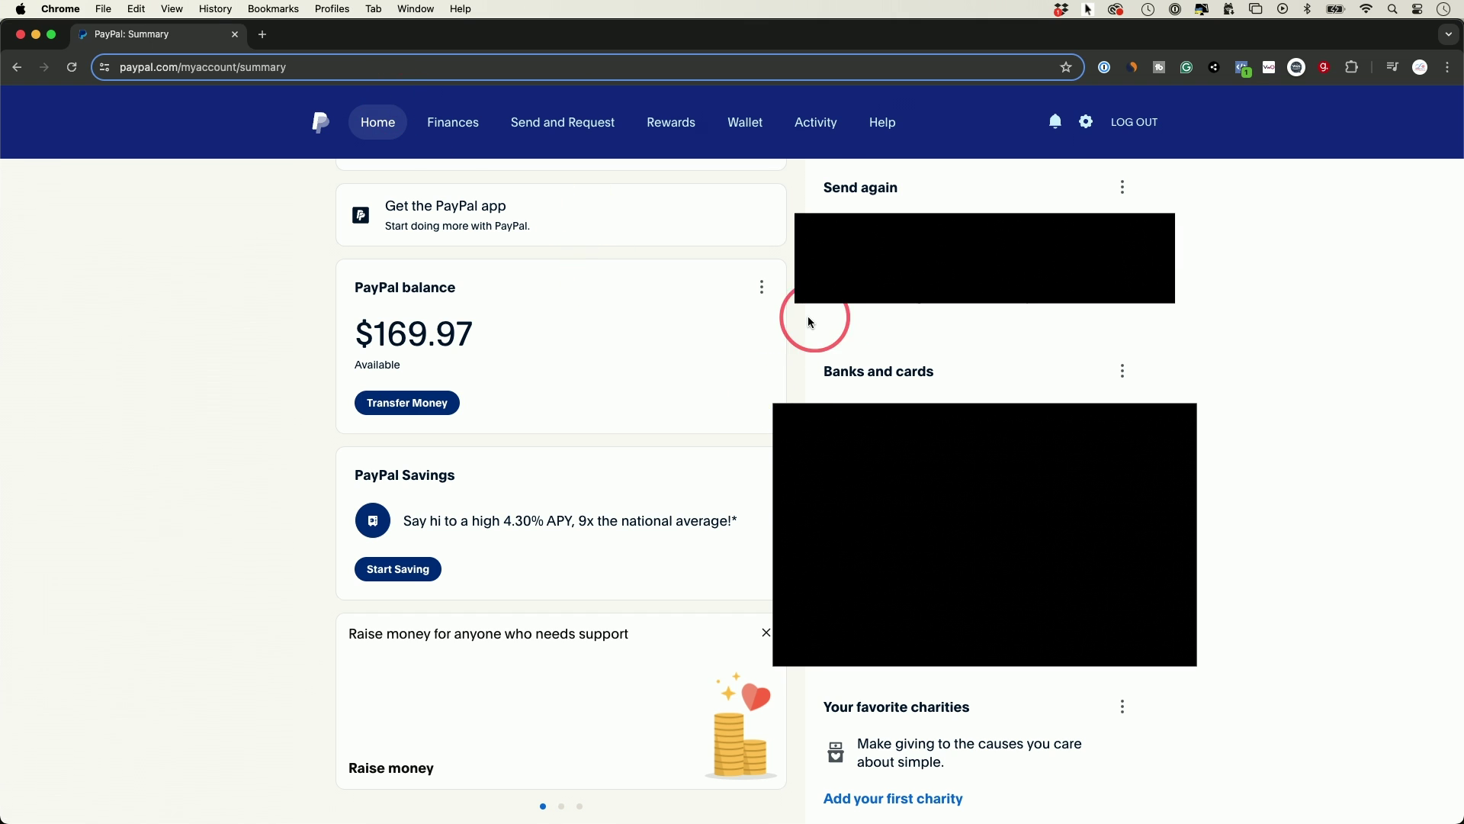
scroll(792, 312, up, 3)
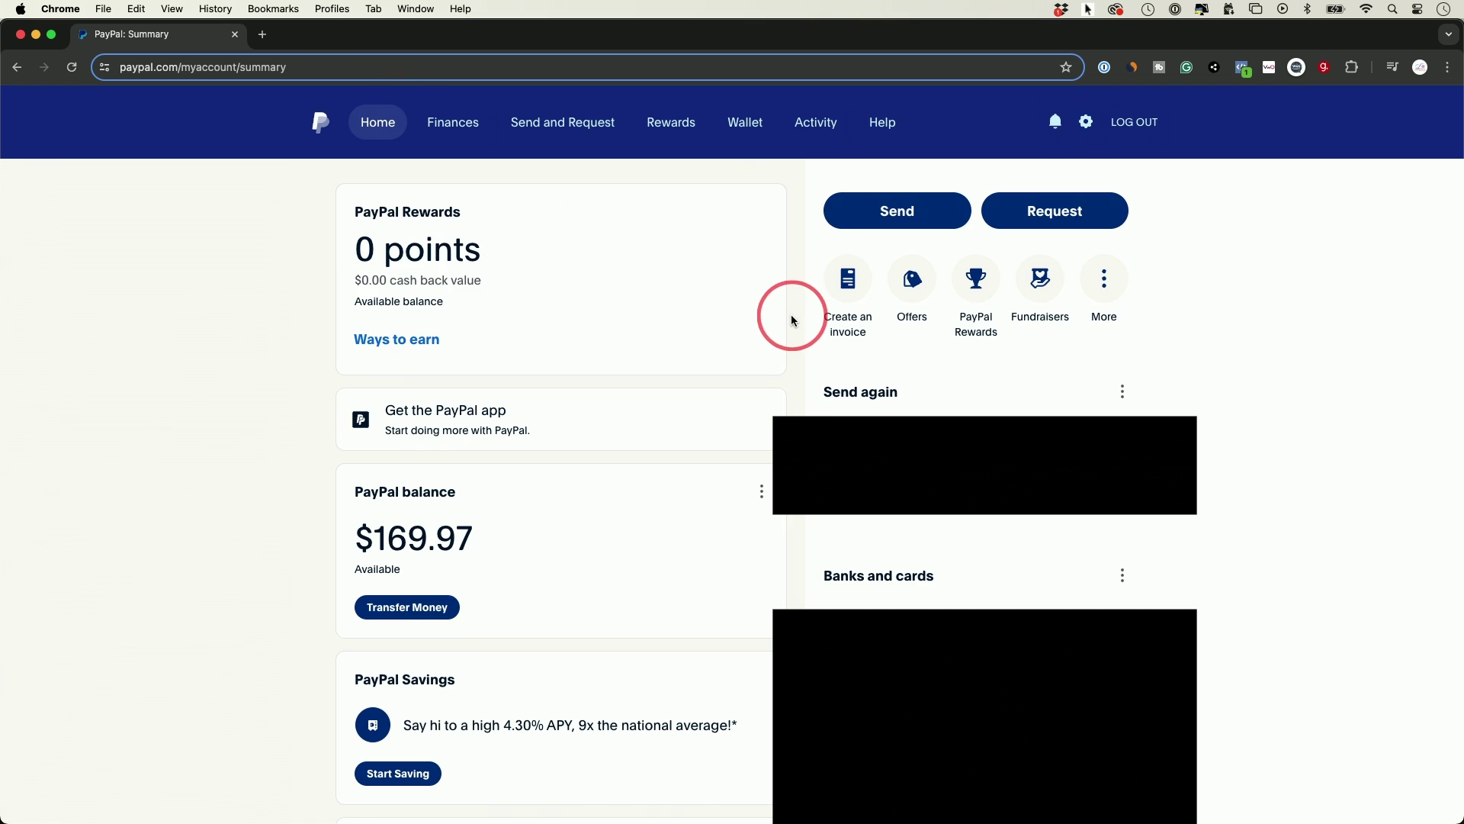
click(896, 217)
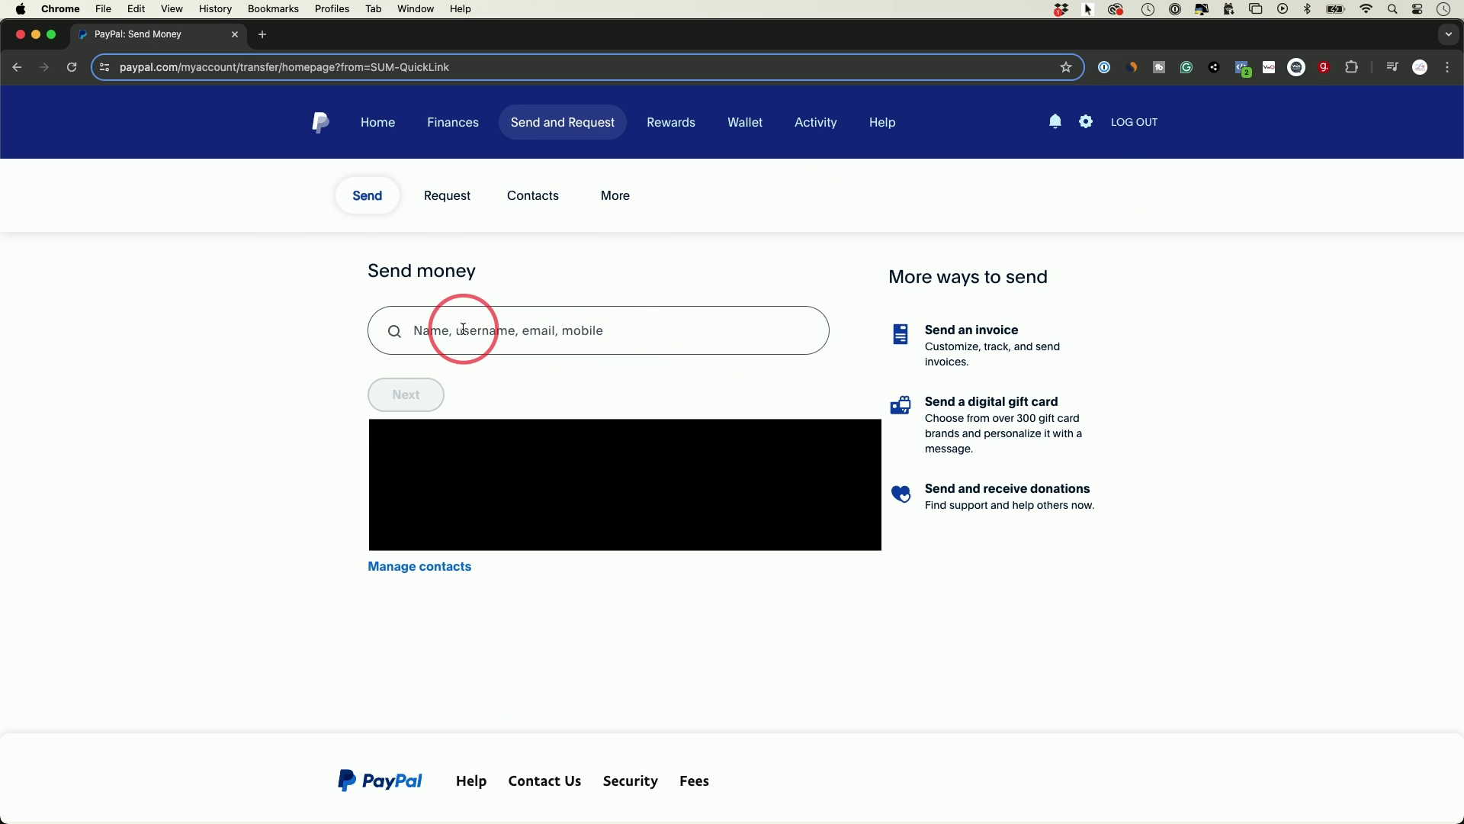
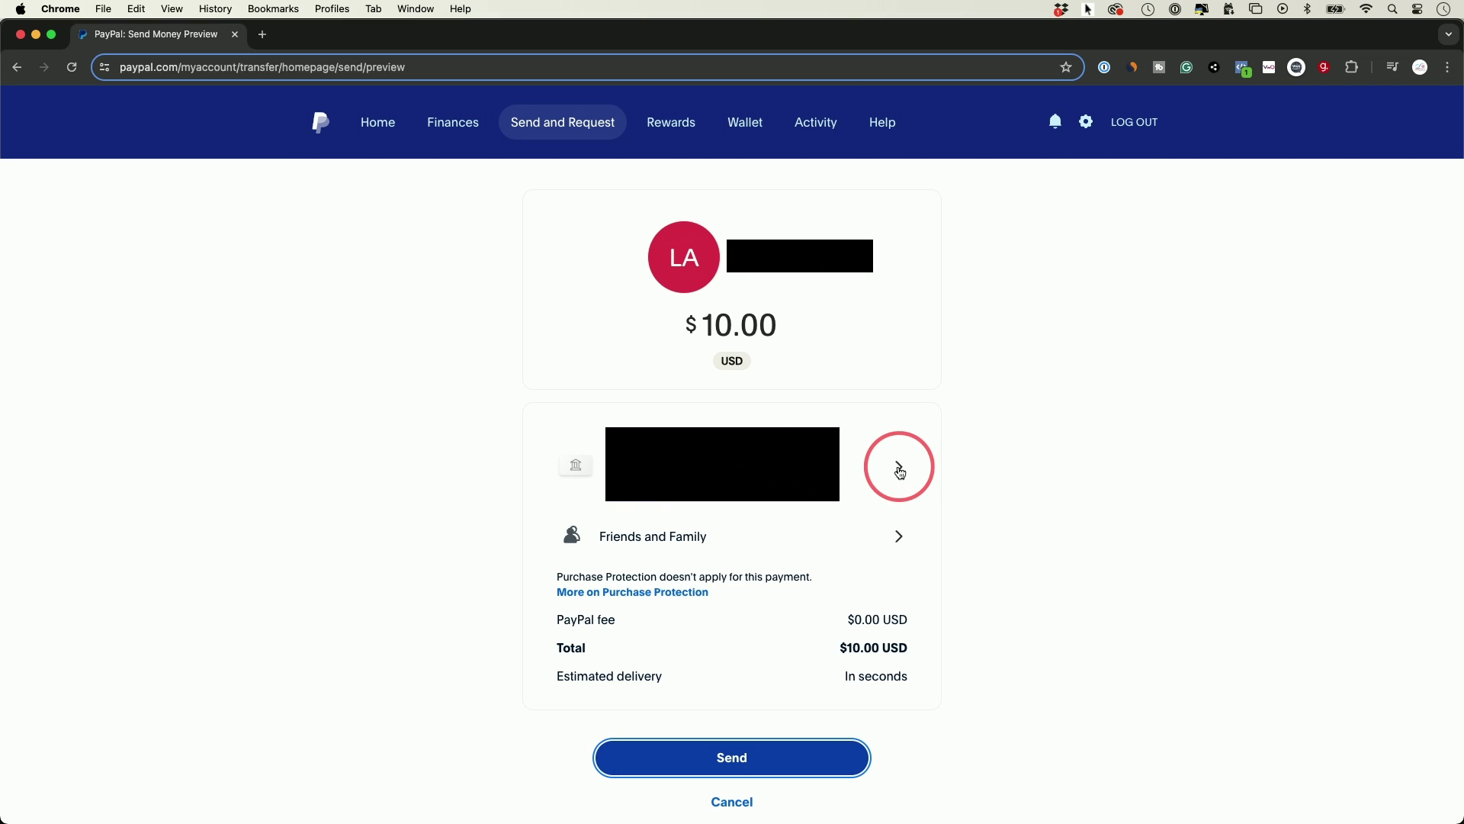
Step: Check the funding options for the $10.00 payment and choose goods and services as its payment type
click(902, 472)
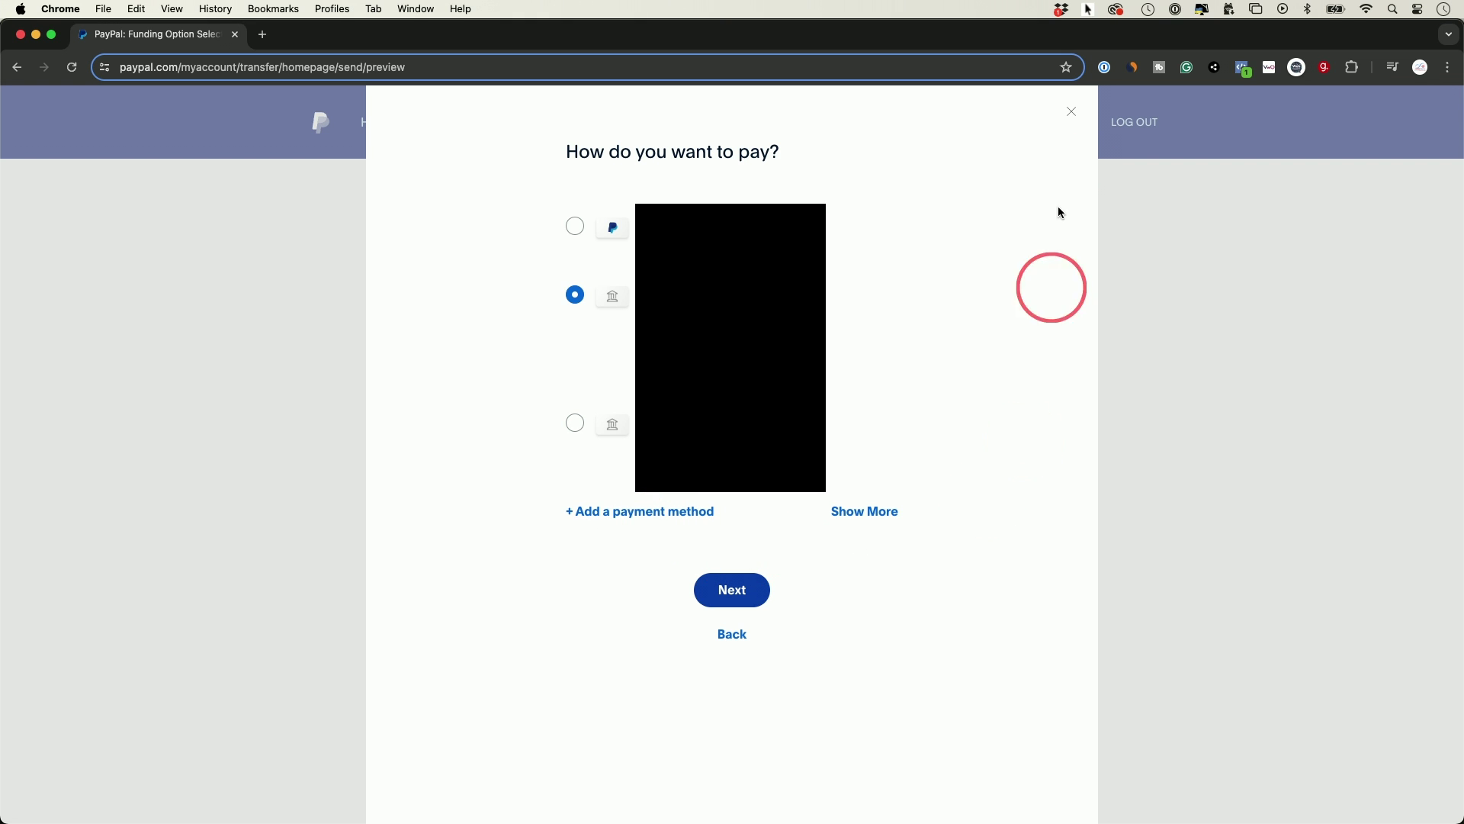
click(1072, 112)
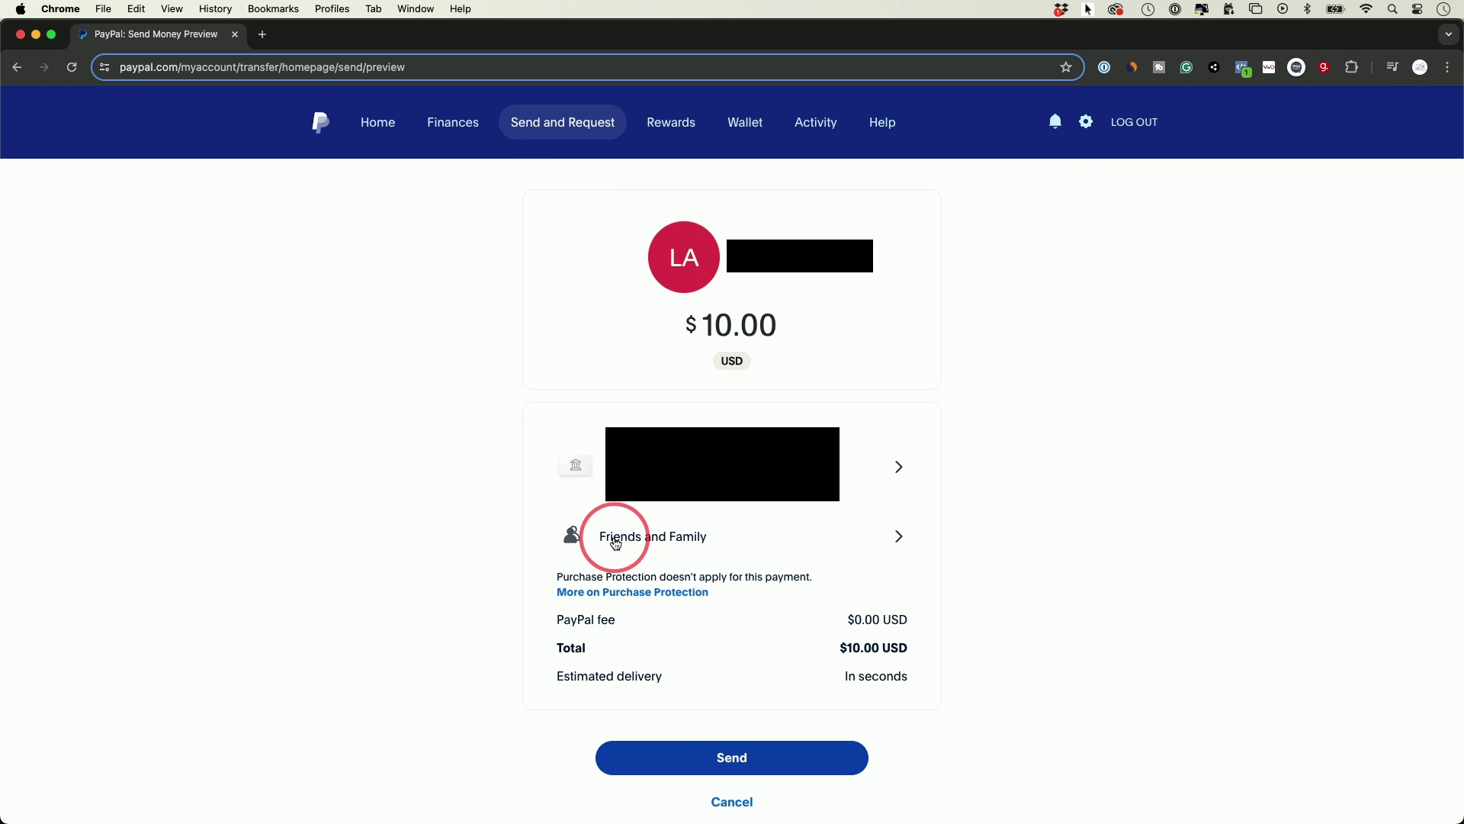
click(900, 537)
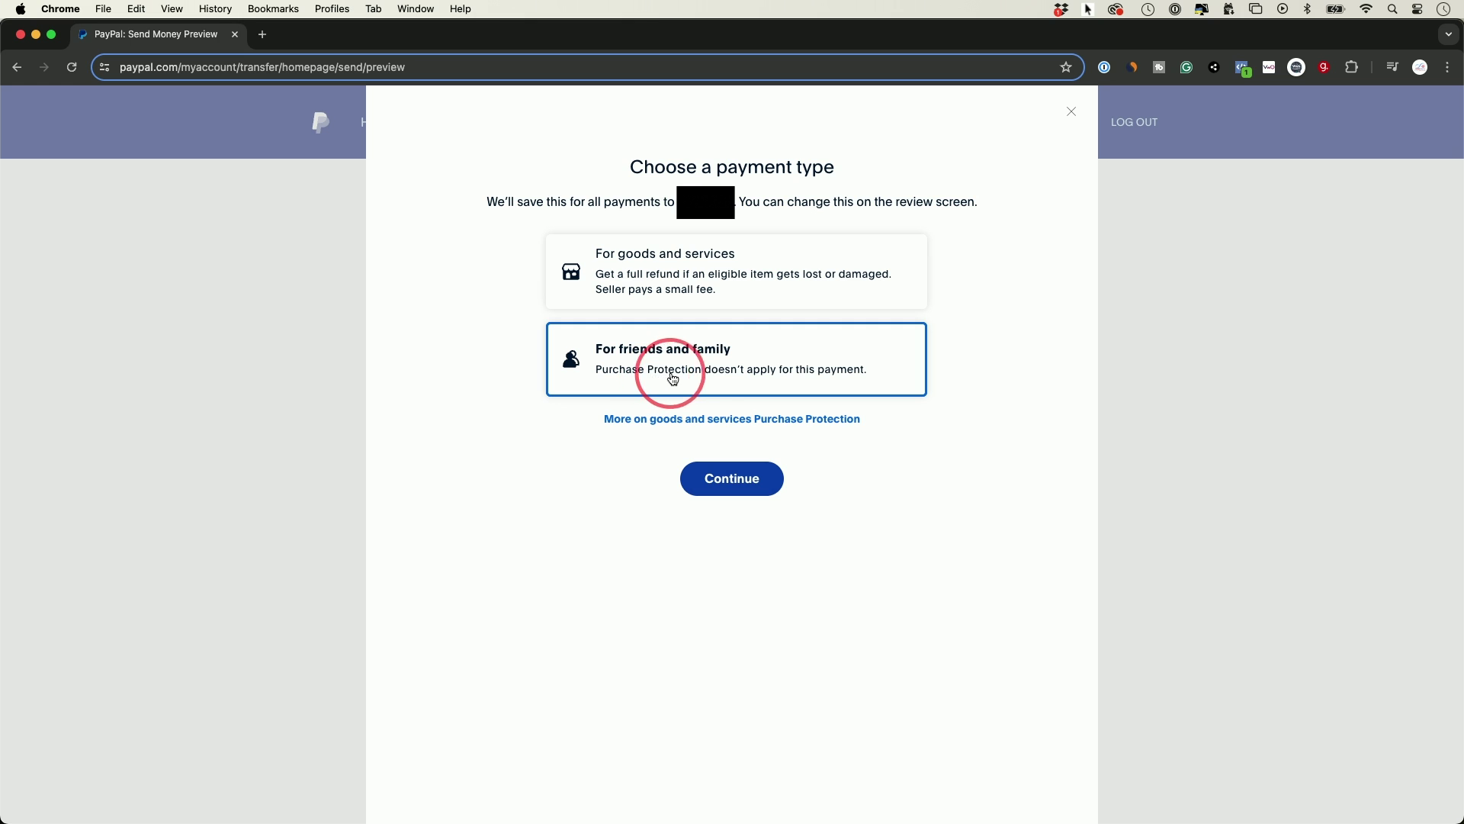
click(657, 286)
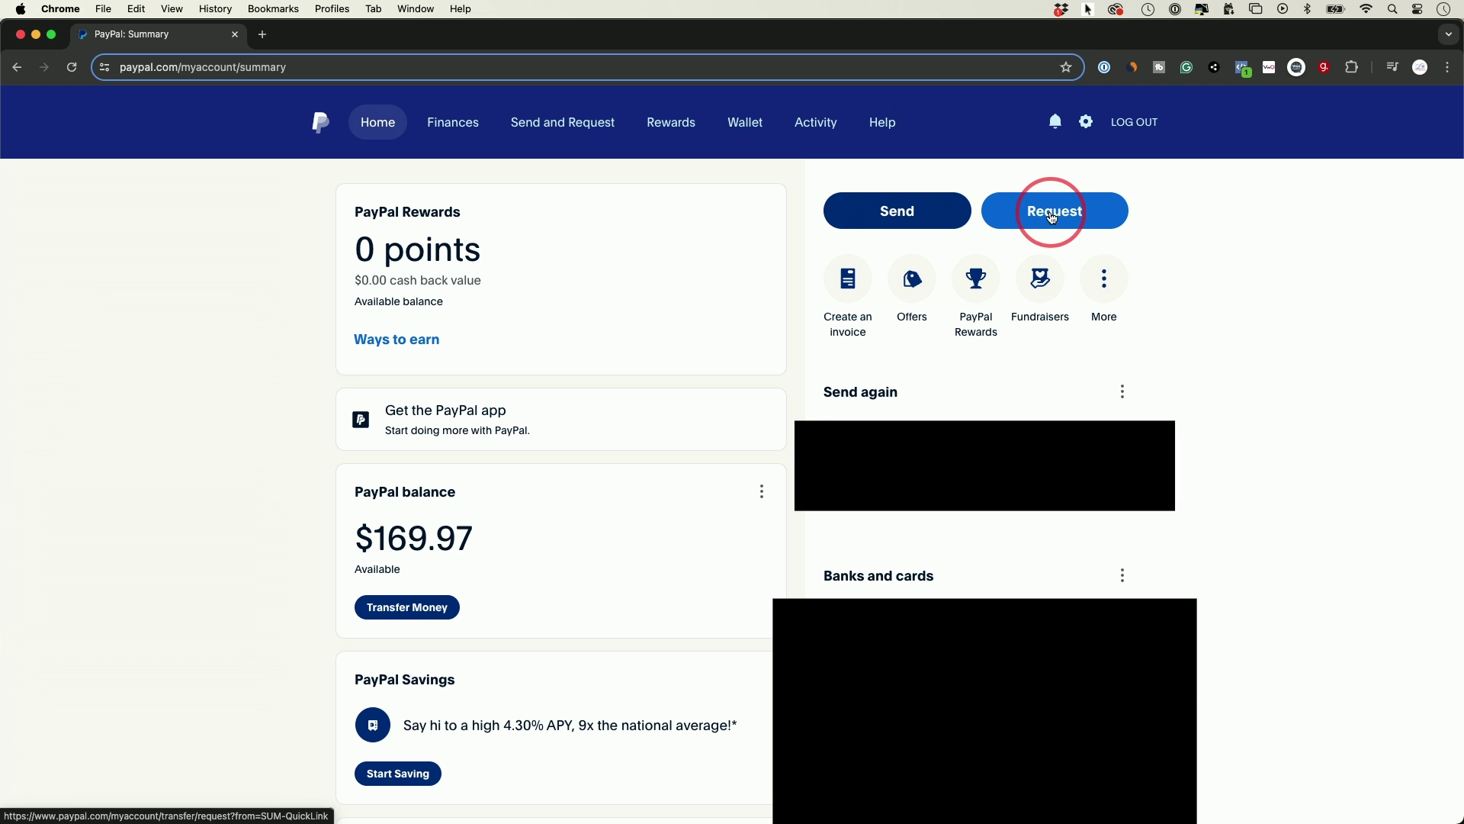
Step: Request $200.00 USD from the contact
click(1053, 218)
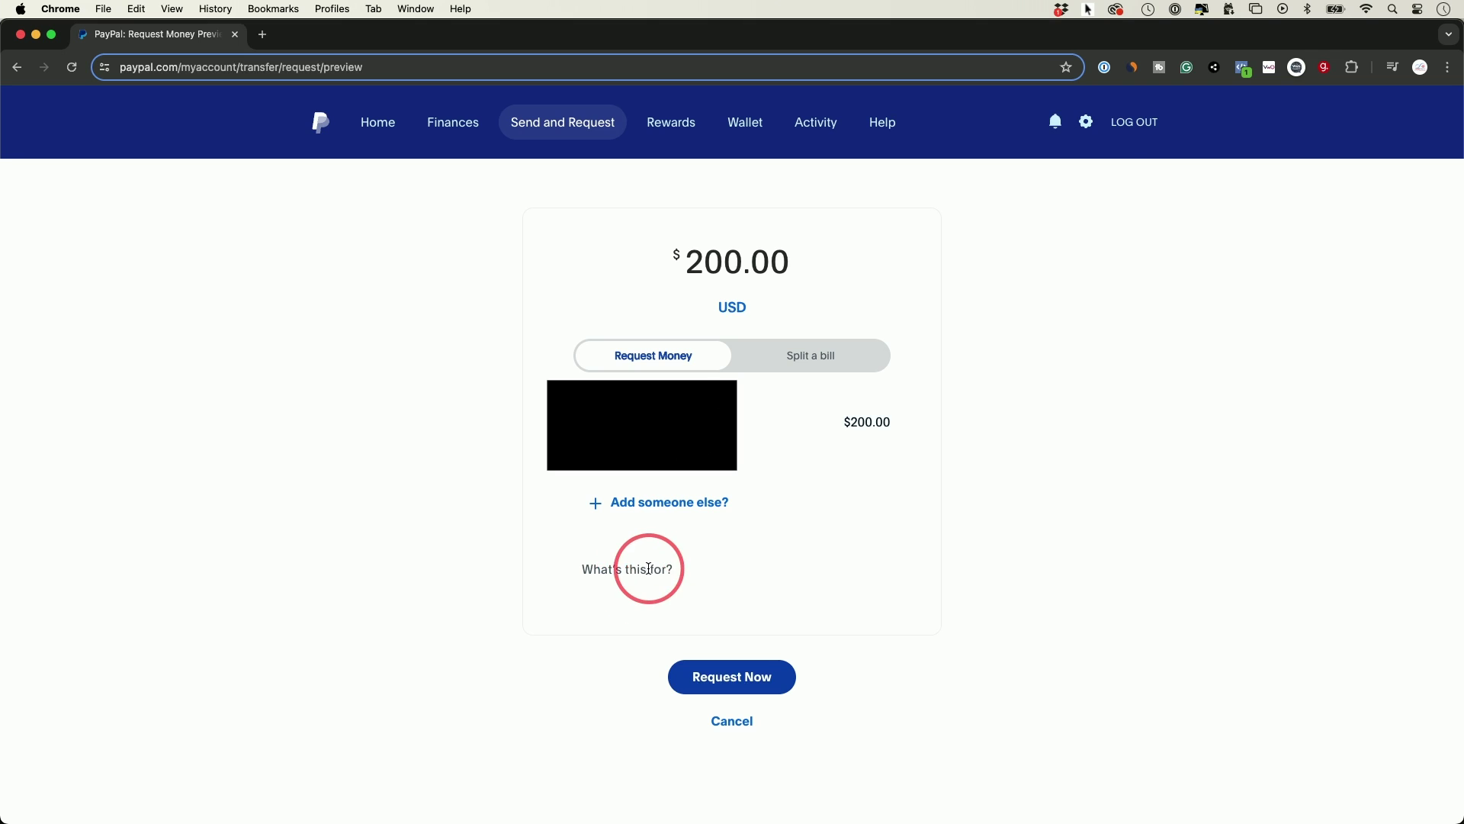
click(730, 678)
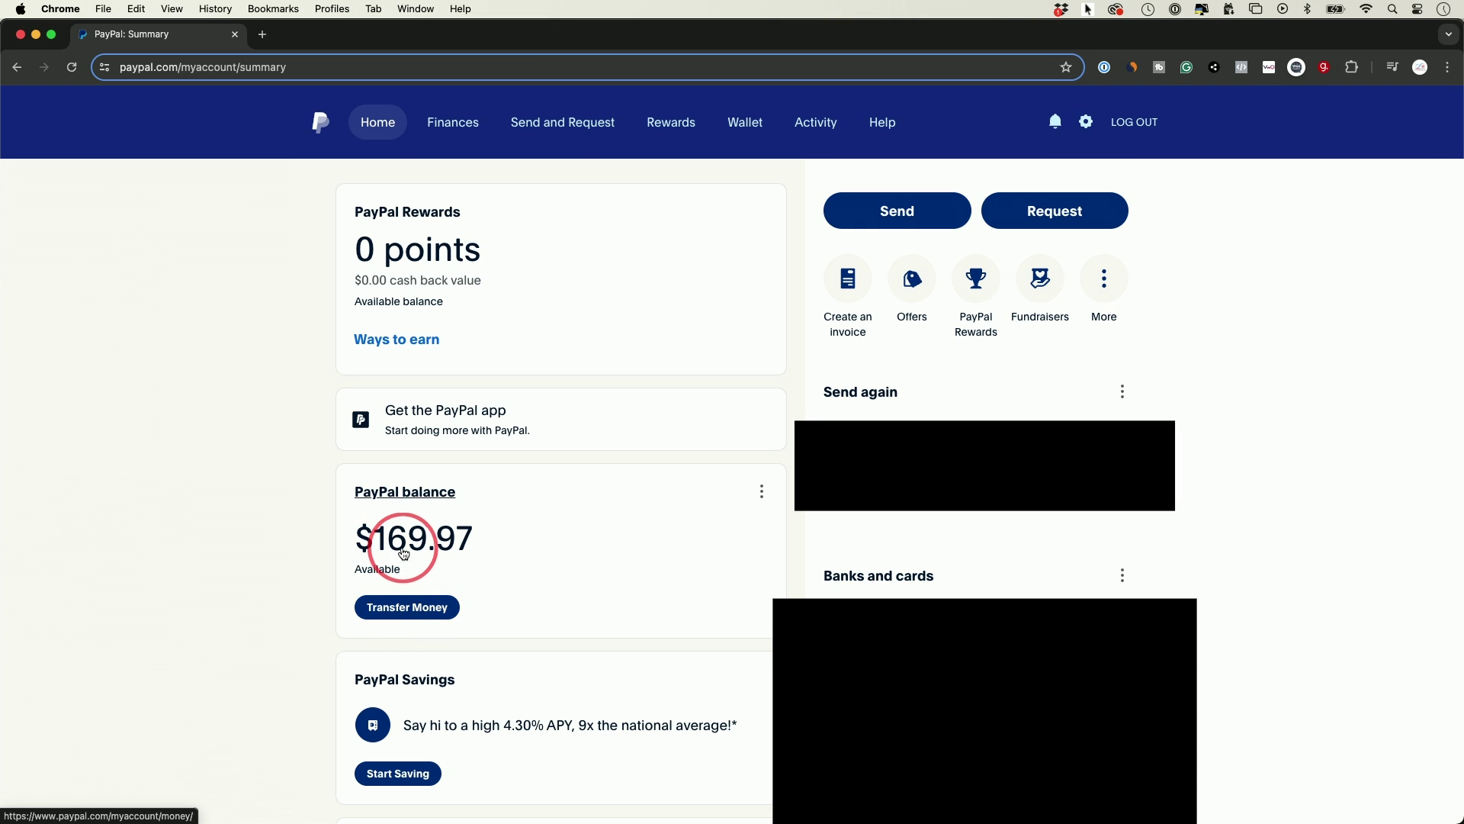
Step: Start a transfer of the PayPal balance to the bank, declining Instant Transfer, and check the standard transfer's fee
click(405, 609)
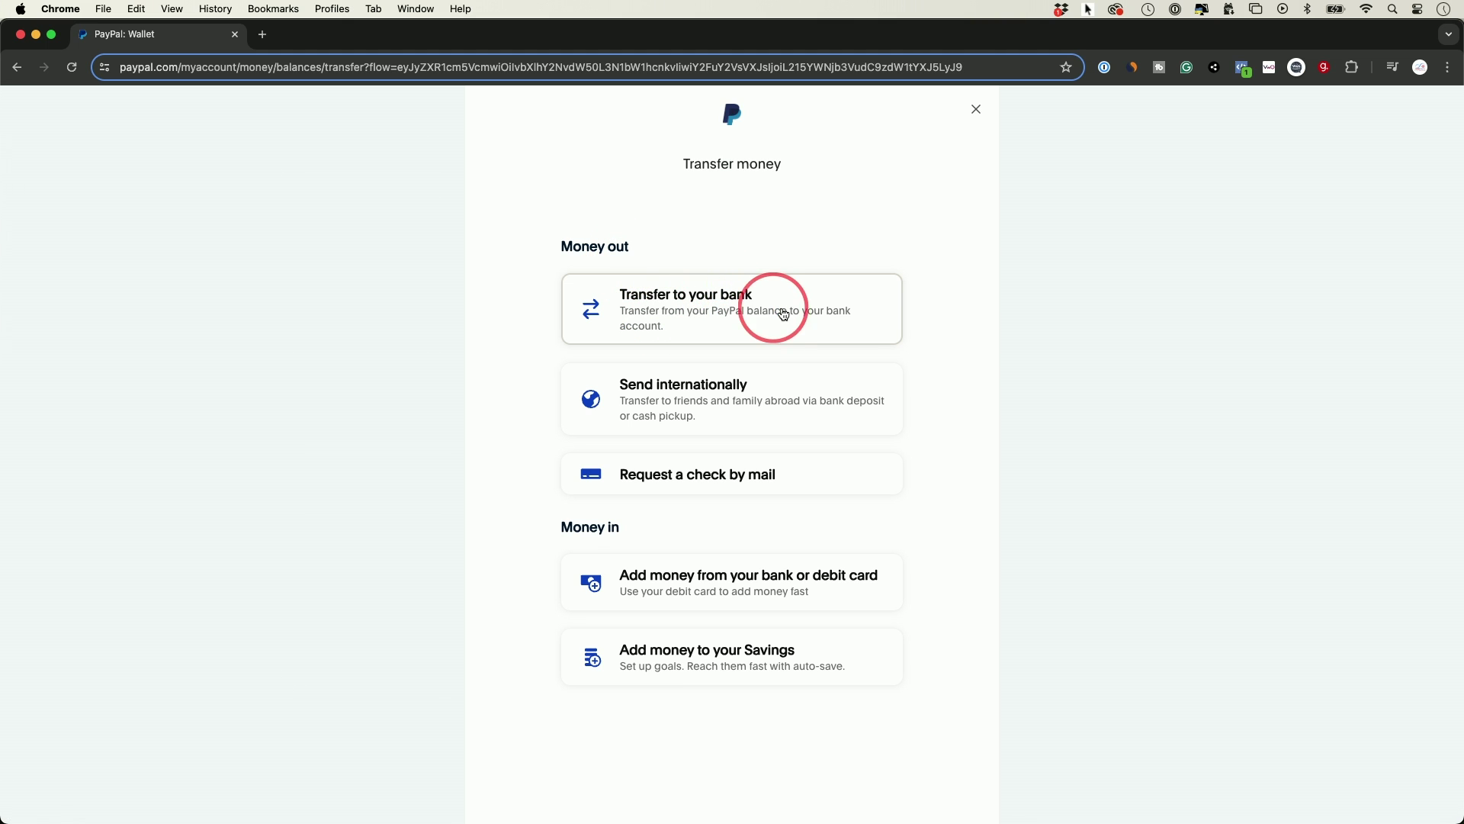
click(813, 313)
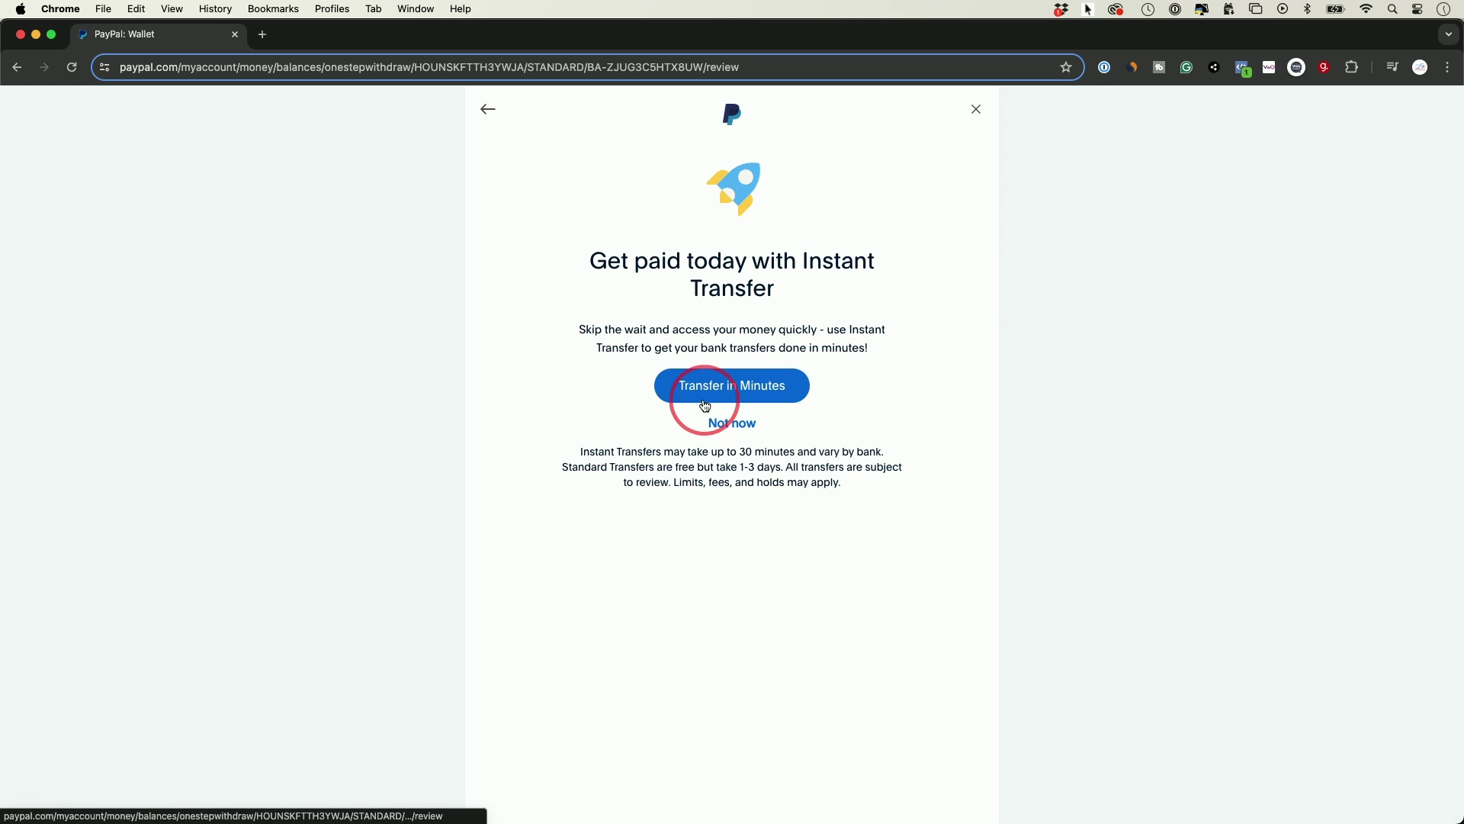
click(727, 427)
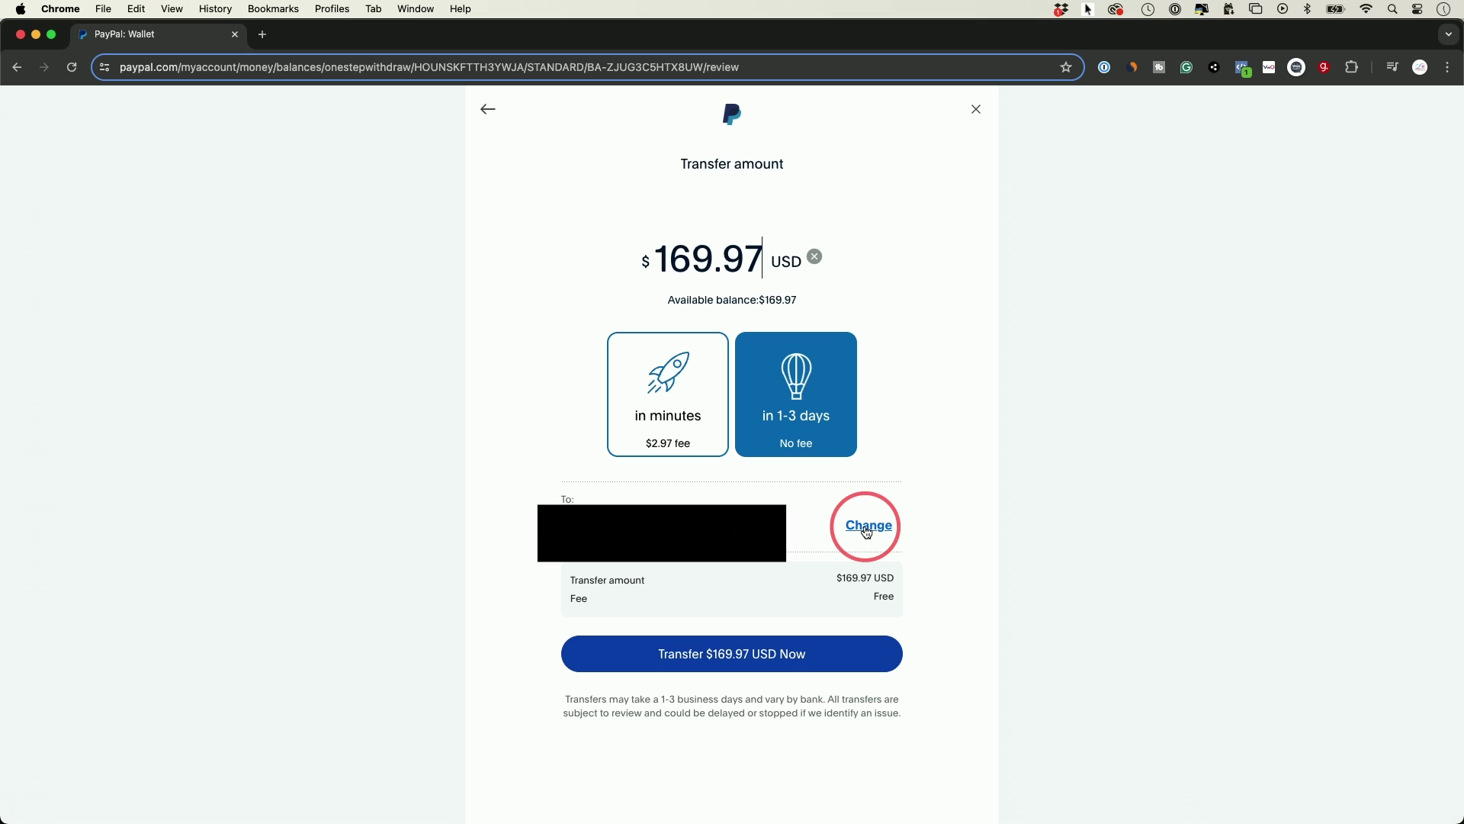
drag(872, 594, 905, 603)
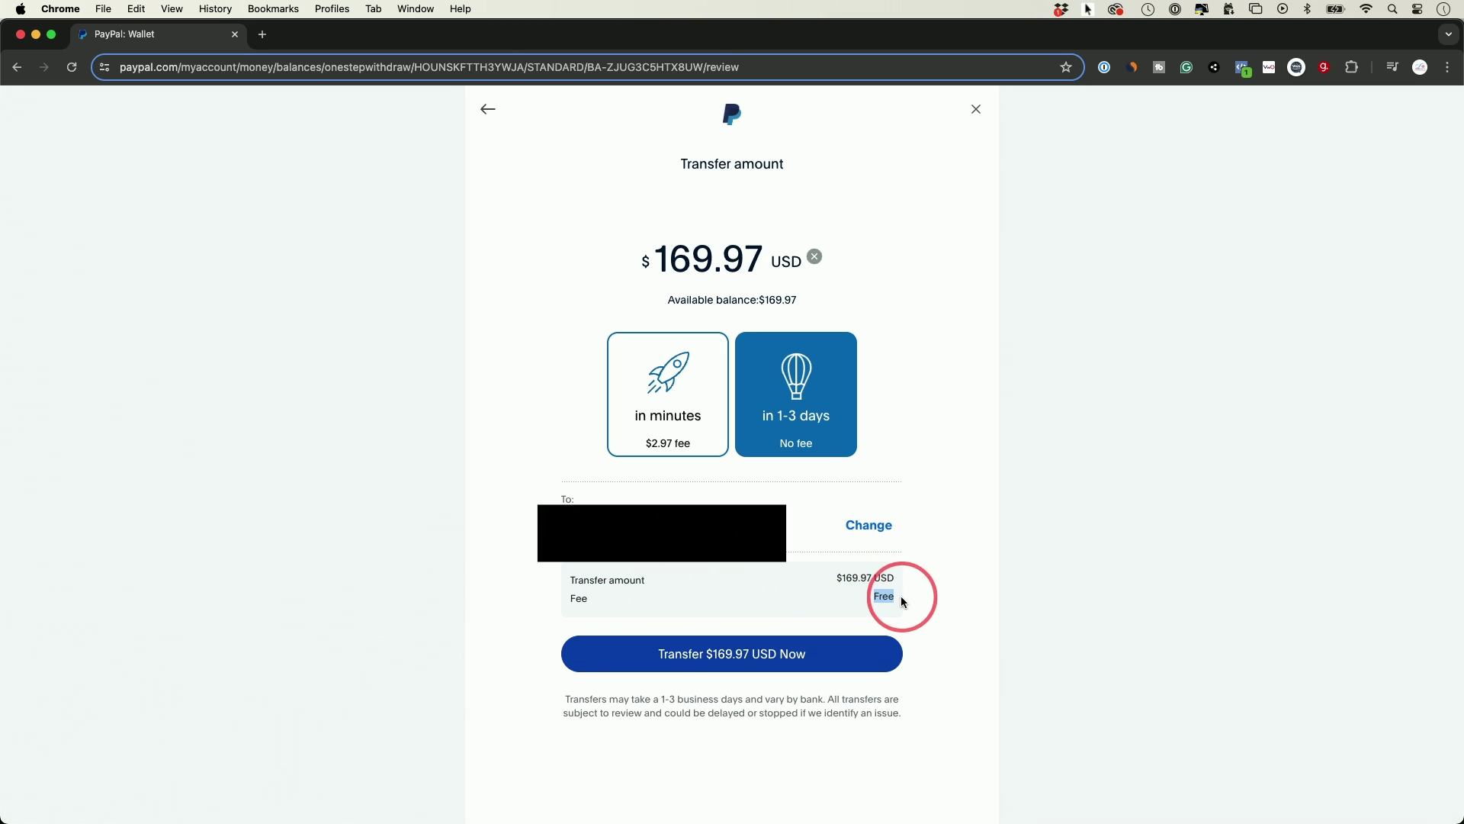
Step: Set the bank transfer amount to 50 USD, submit the transfer, and return to the account summary
click(815, 259)
click(721, 268)
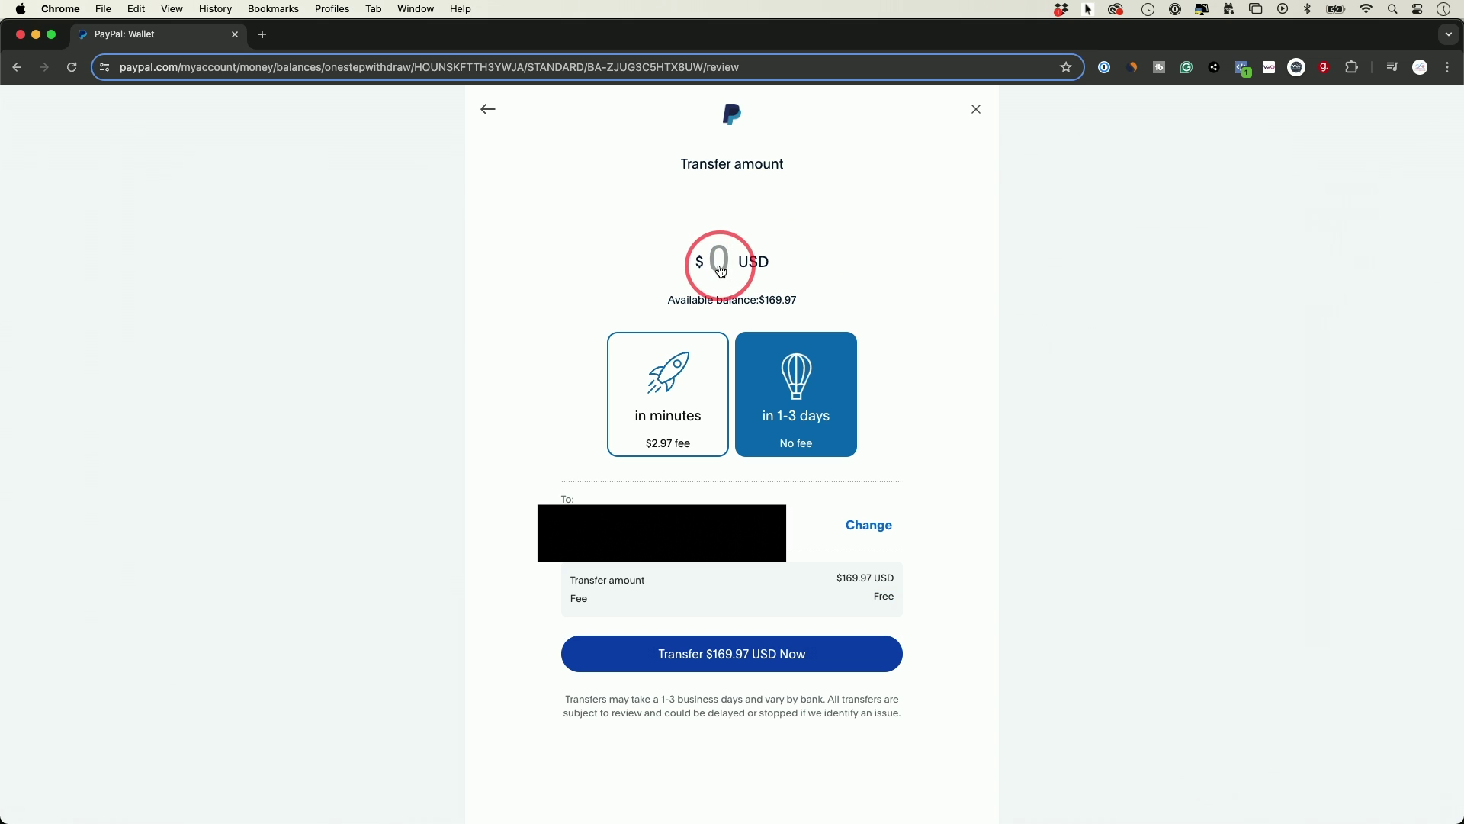
text(50)
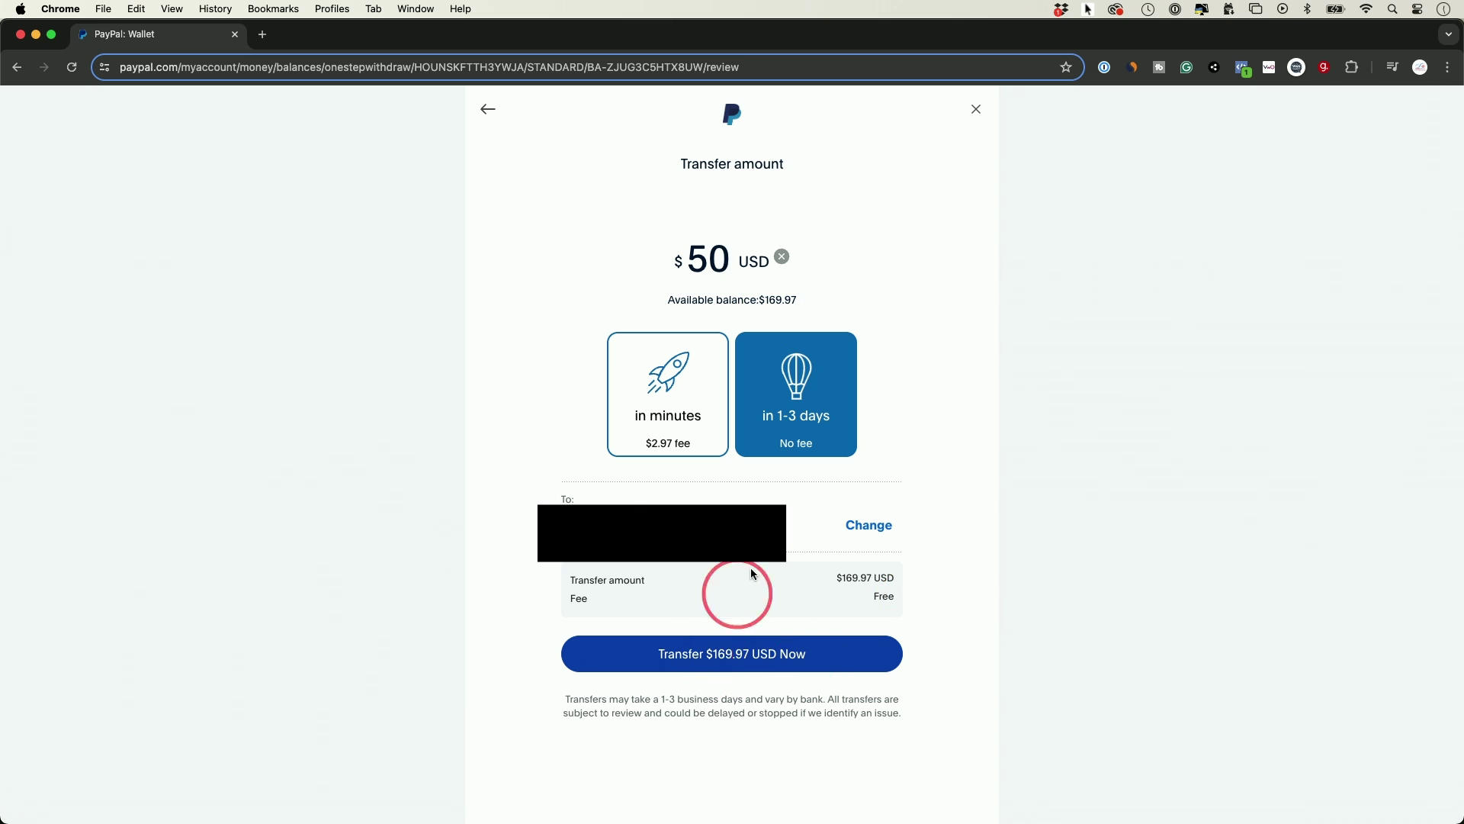
click(720, 665)
click(719, 665)
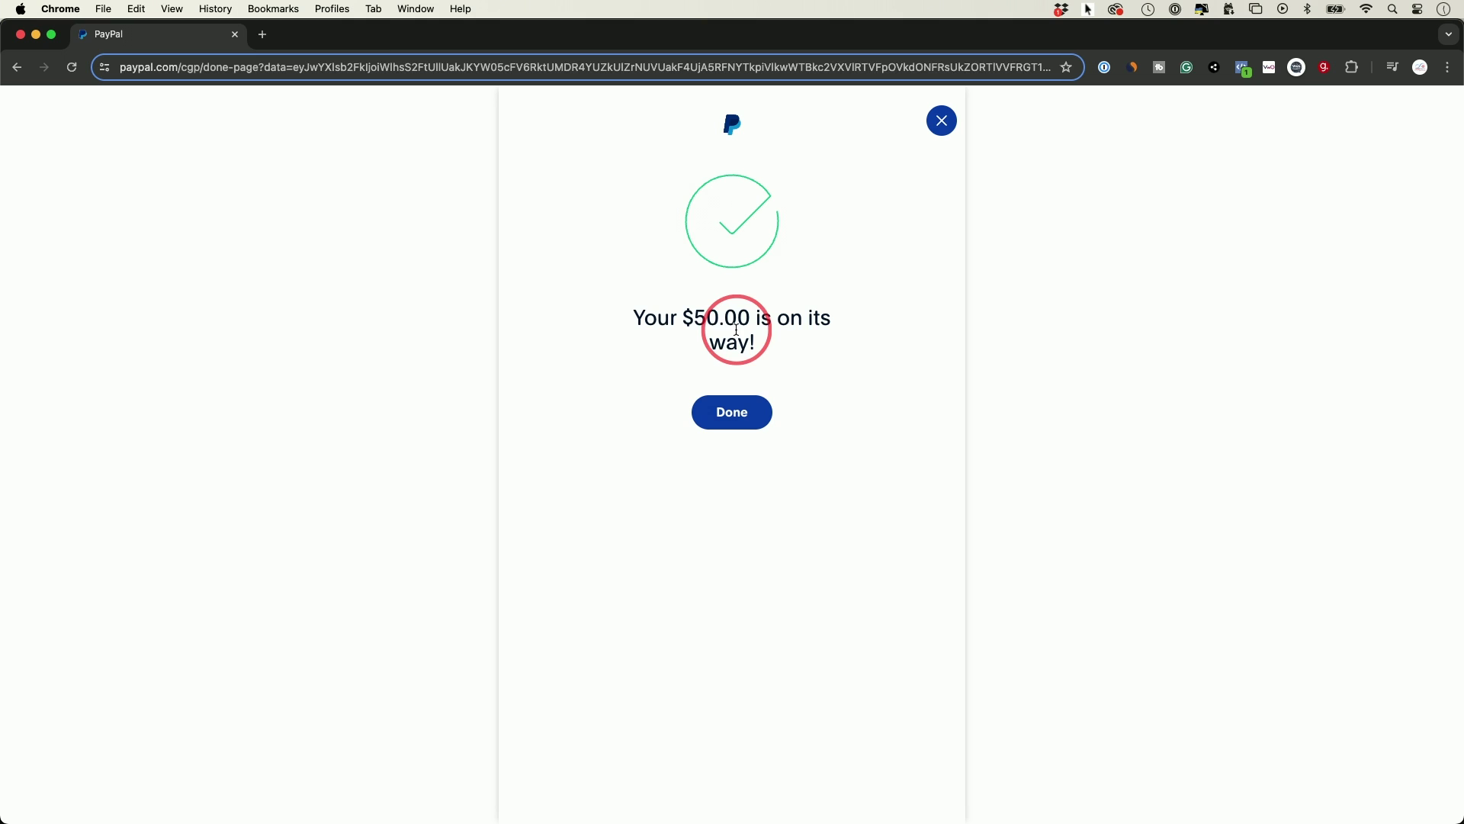
click(738, 420)
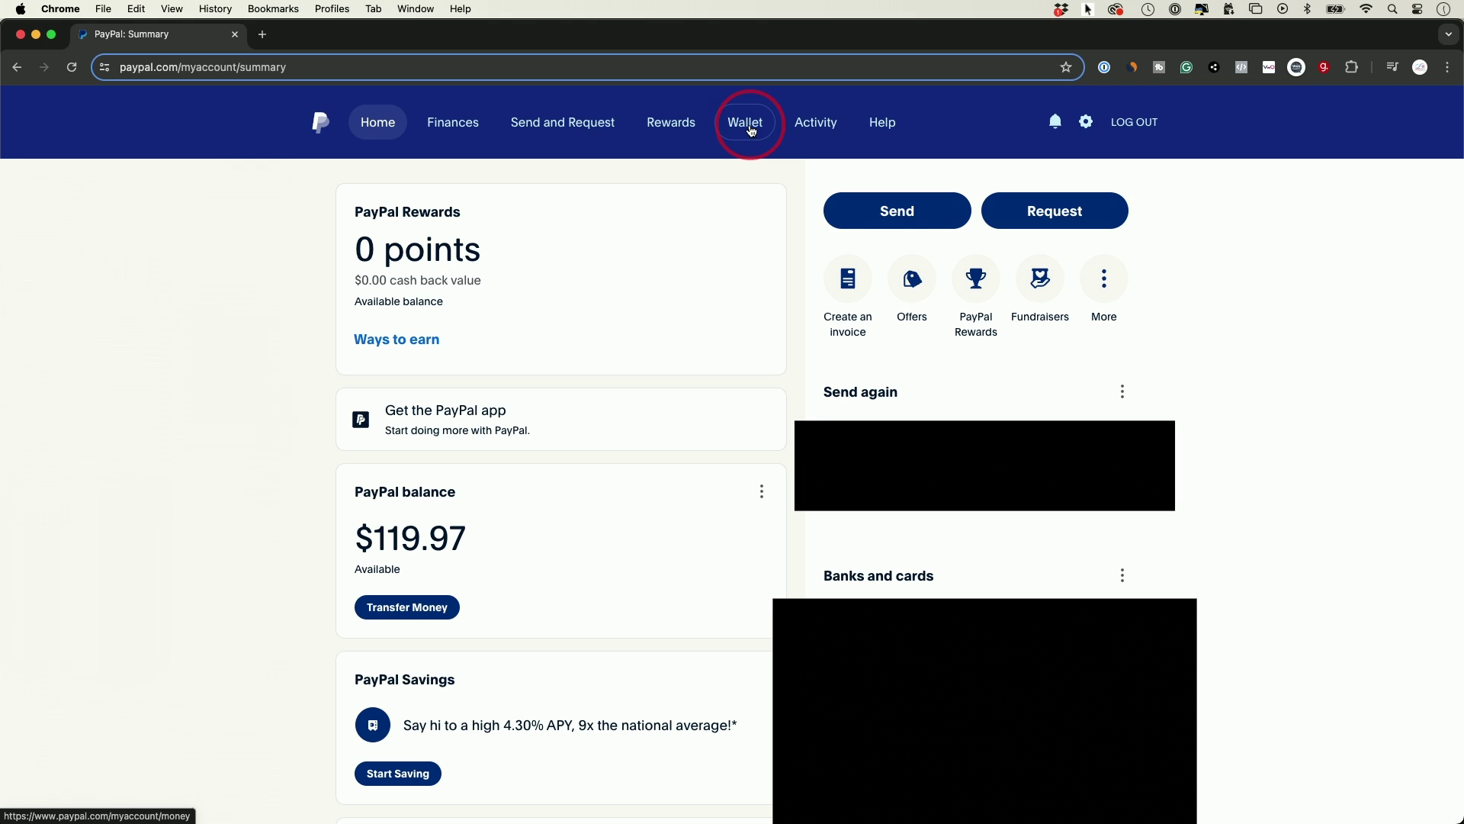